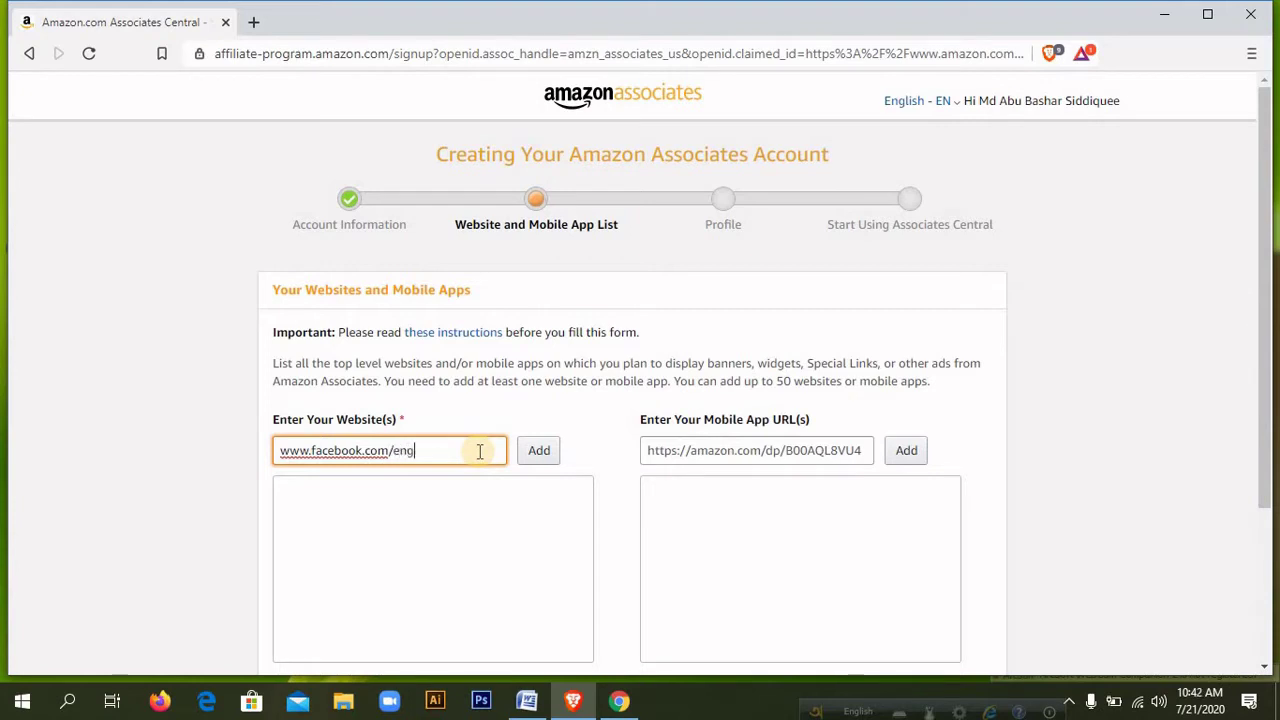
type("ineer")
left_click(535, 452)
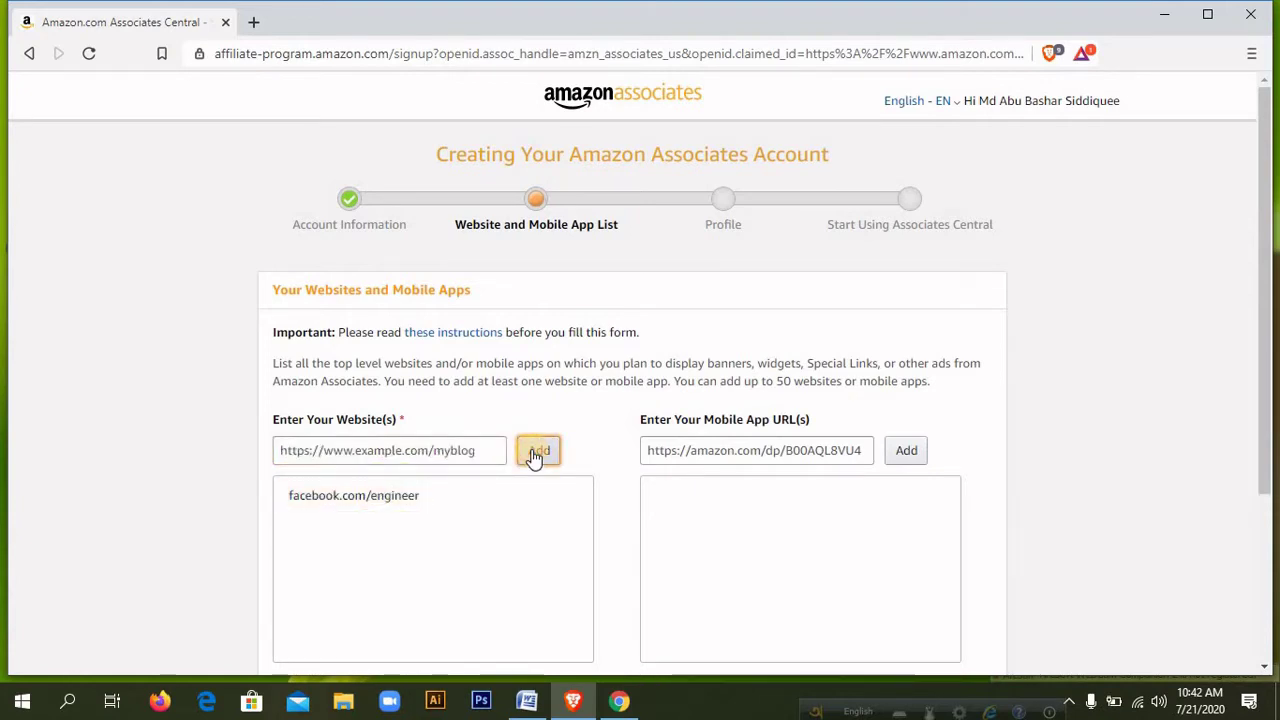
mouse_move(334, 493)
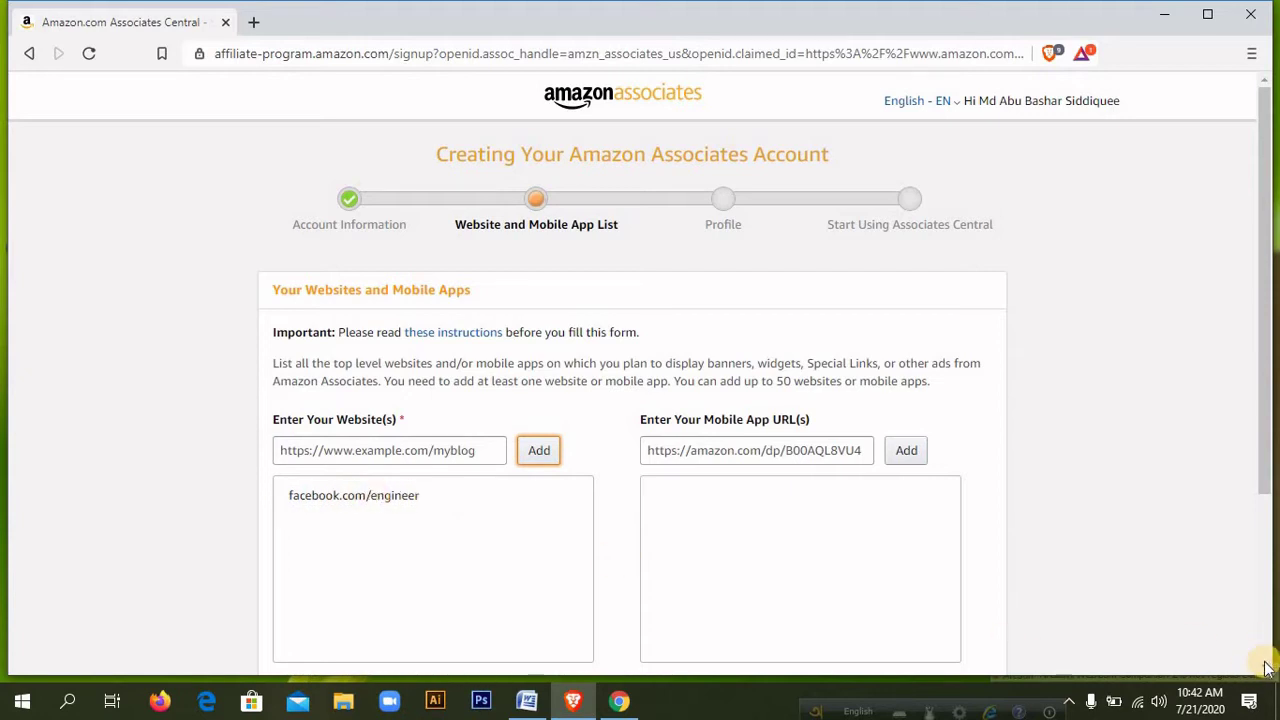
scroll(1266, 668, "down", 3)
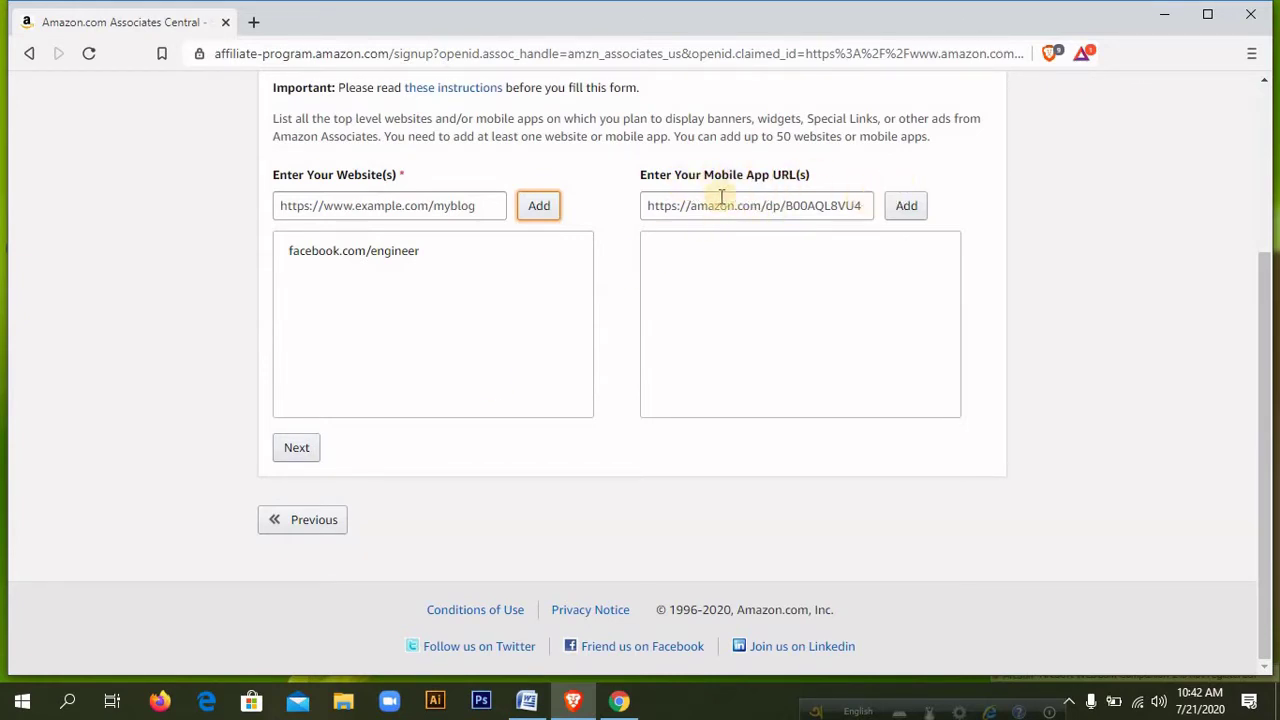
left_click(298, 451)
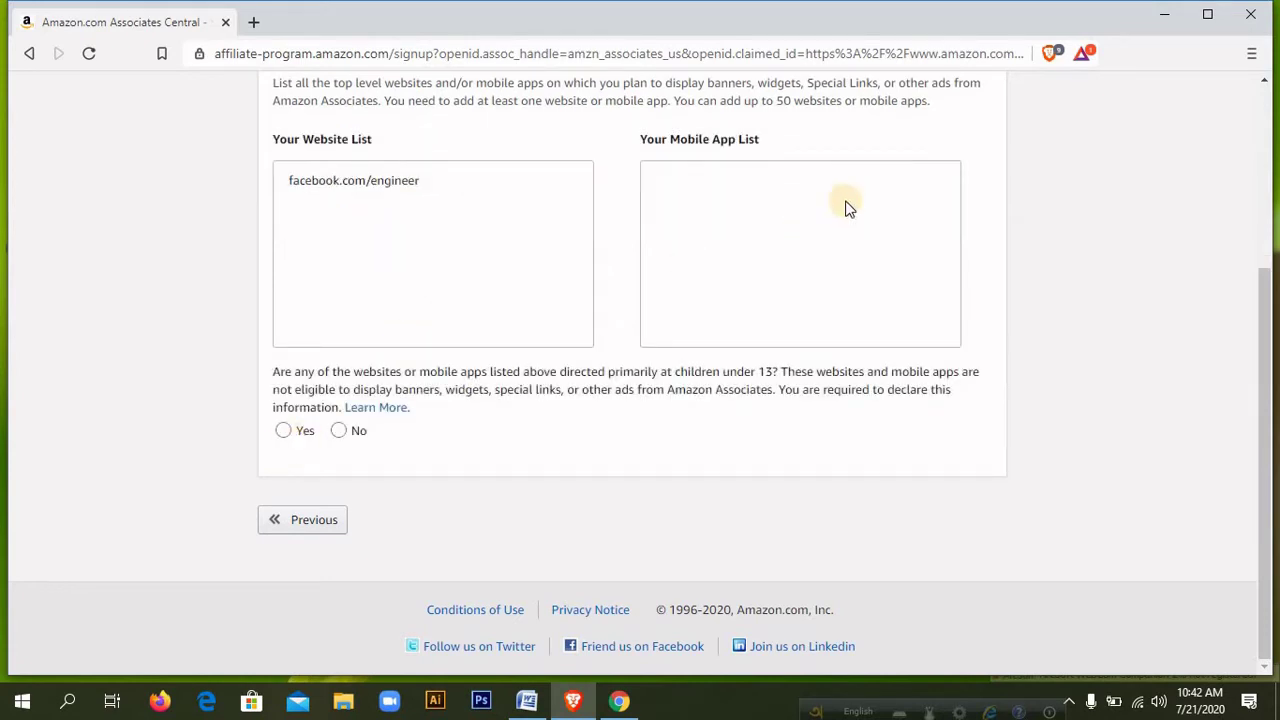
- Declare that the listed websites are not directed primarily at children under 13, and confirm the website list
scroll(1266, 84, "up", 3)
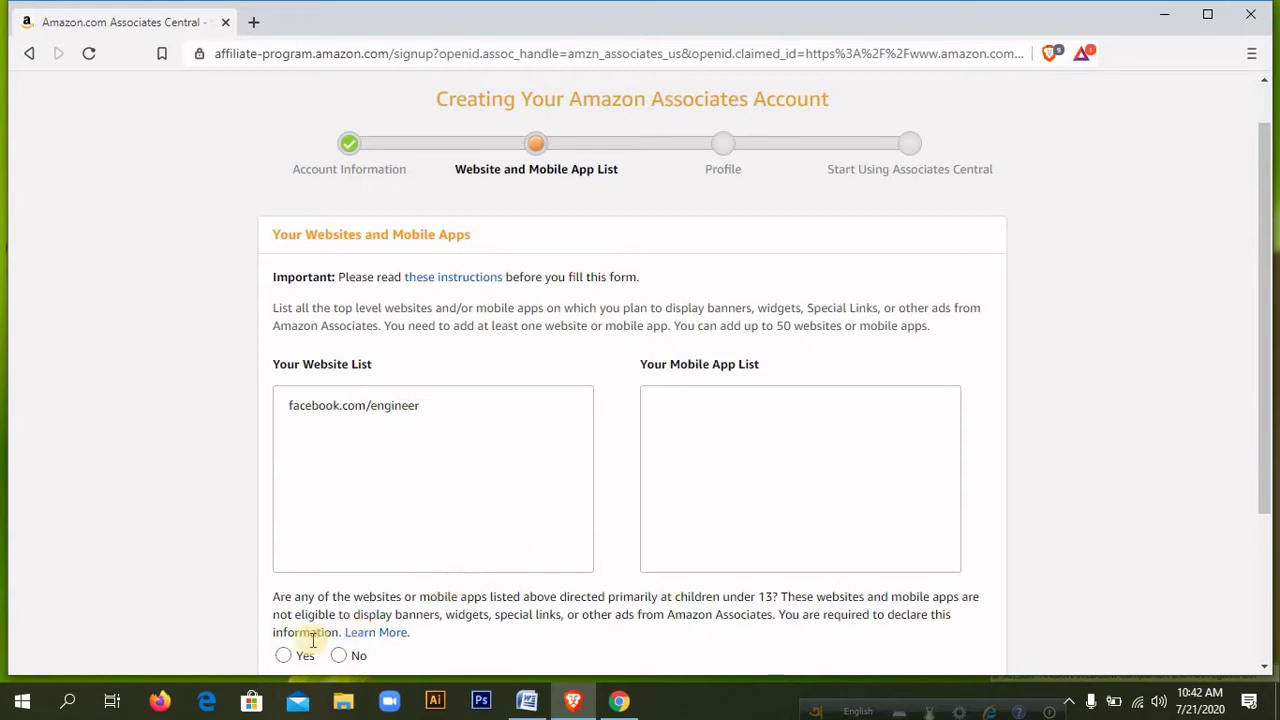
left_click(339, 656)
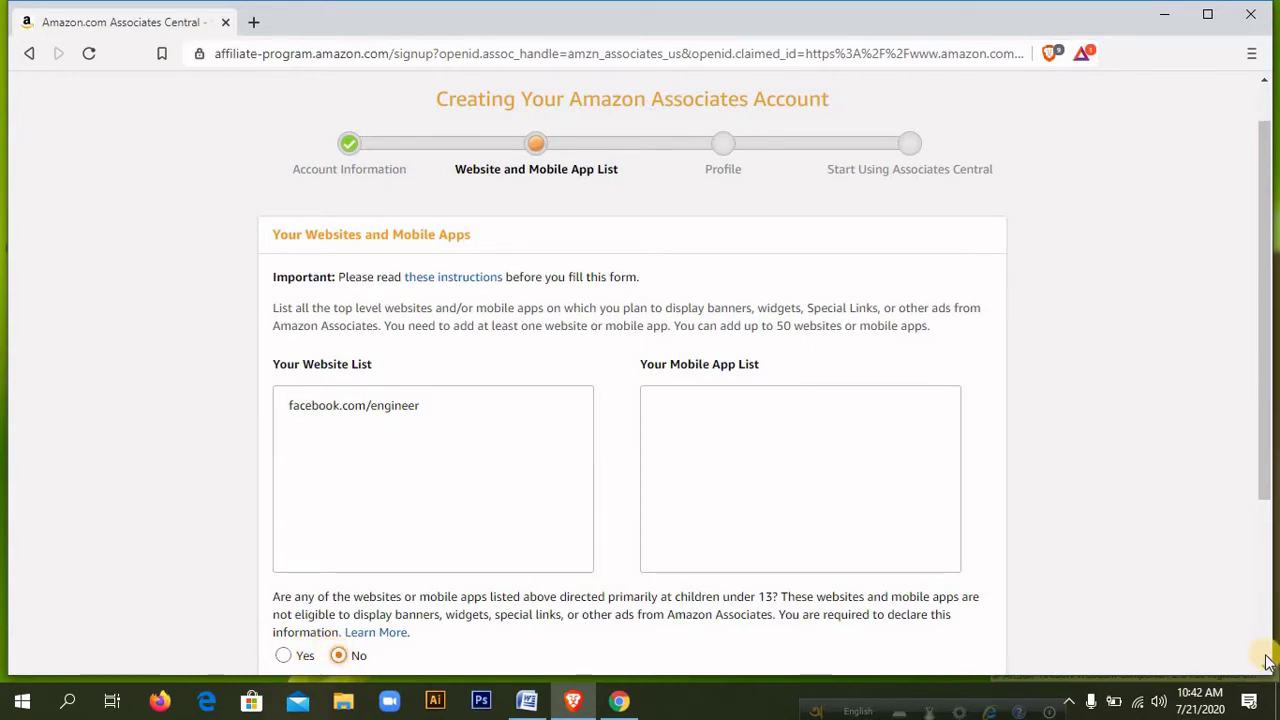
scroll(1266, 669, "down", 2)
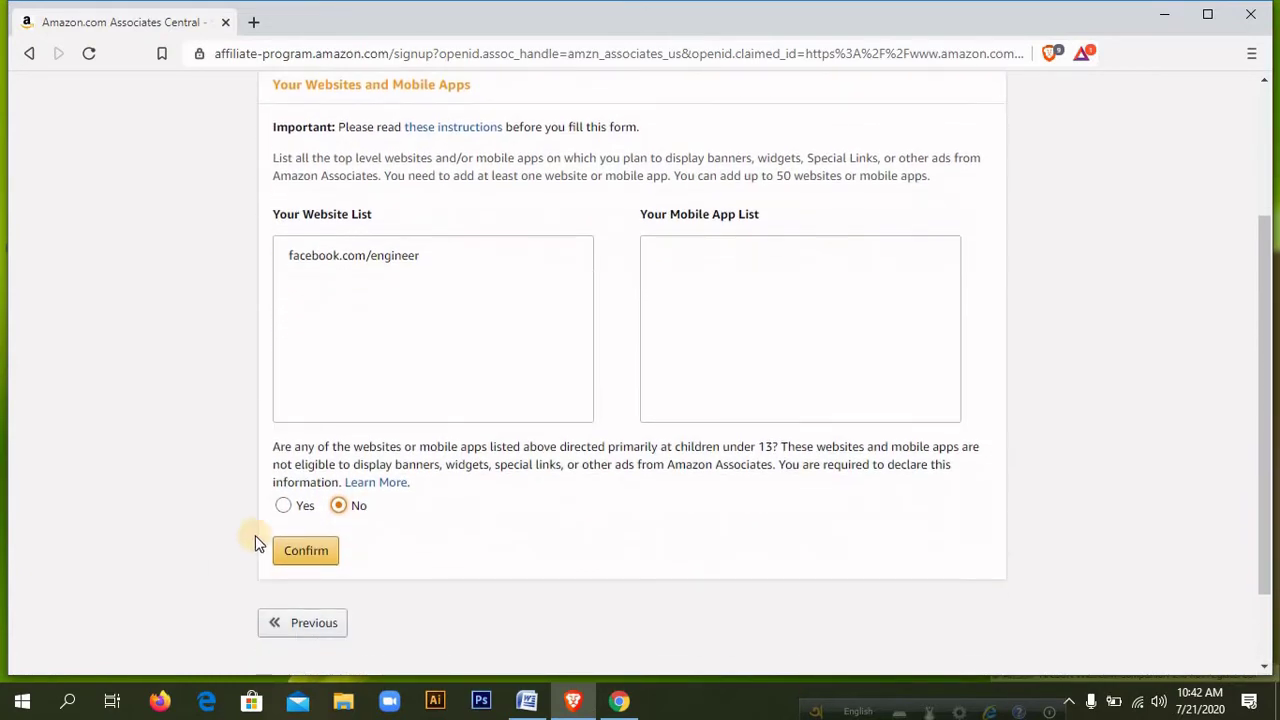
left_click(321, 556)
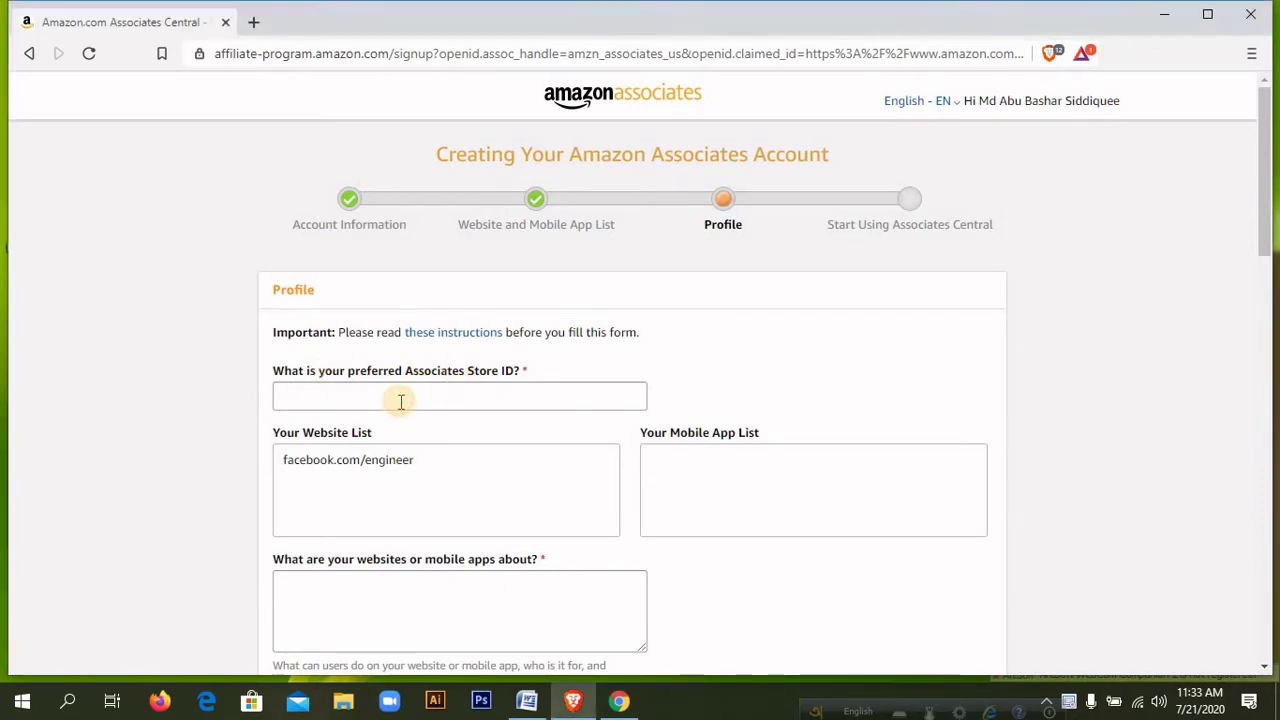
- Enter the preferred Associates Store ID and paste the prepared description of what the website is about
left_click(371, 397)
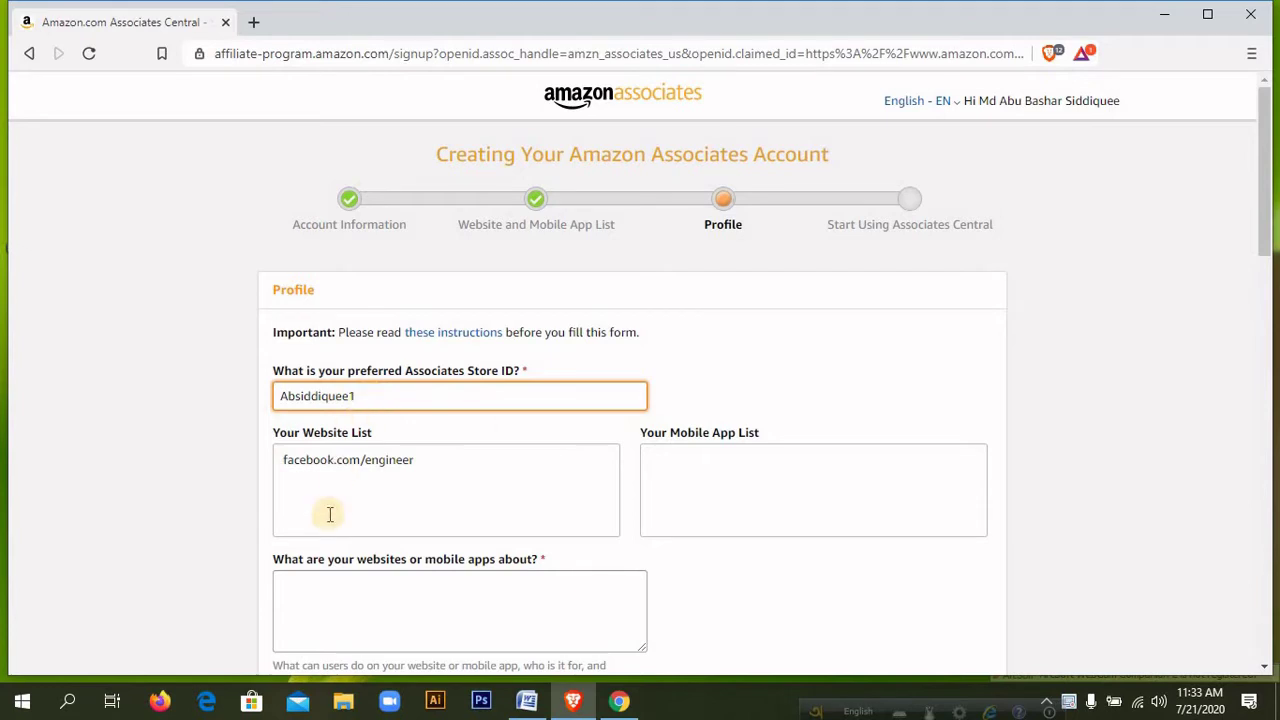
left_click(285, 613)
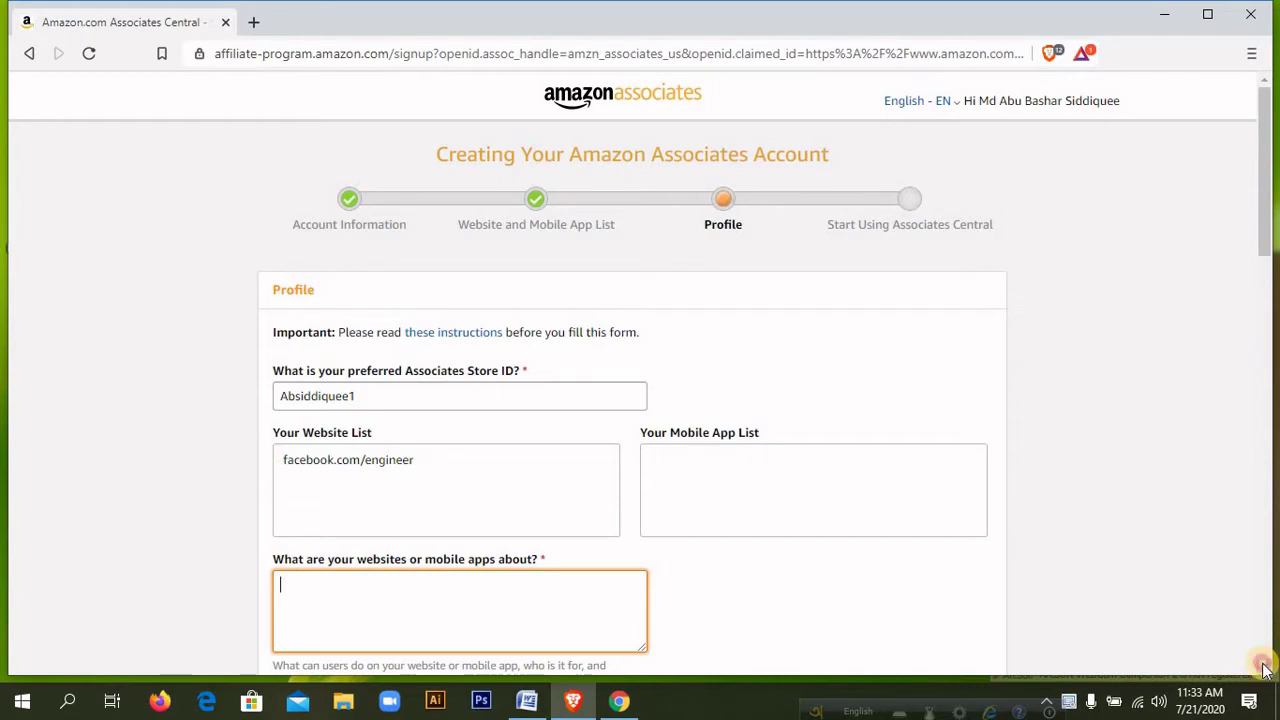
scroll(1263, 668, "down", 2)
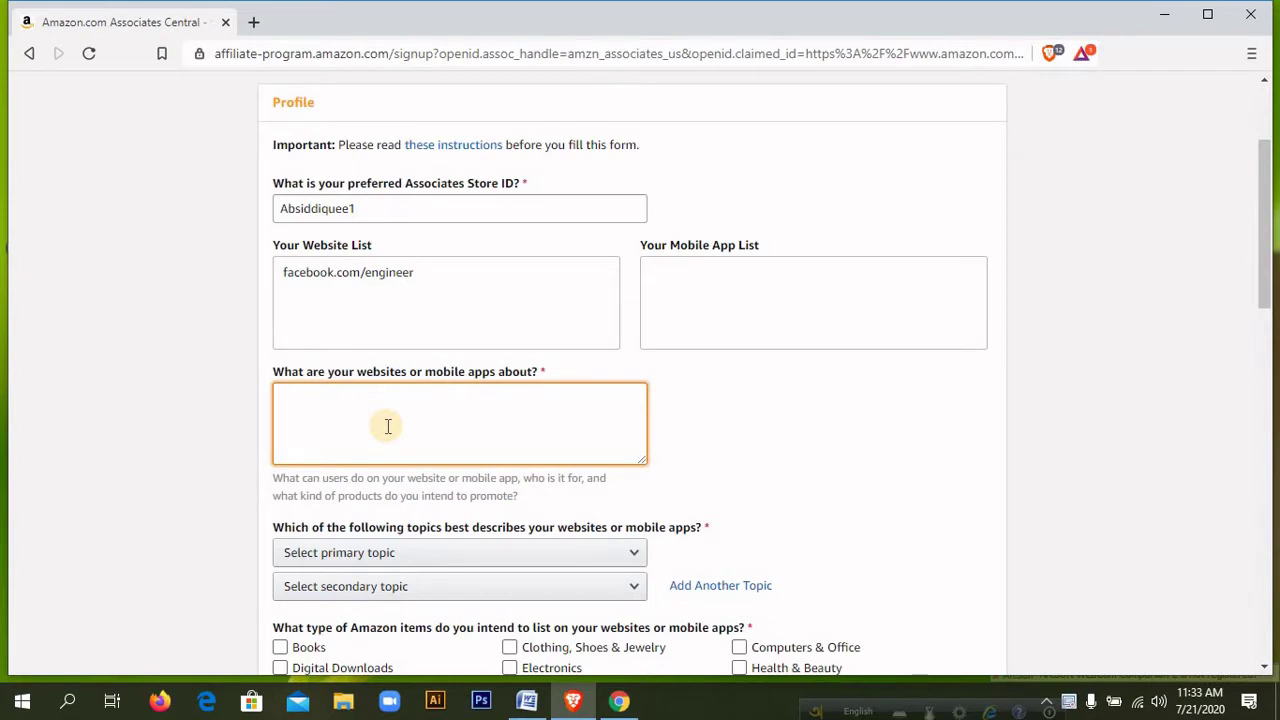
key("ctrl+v")
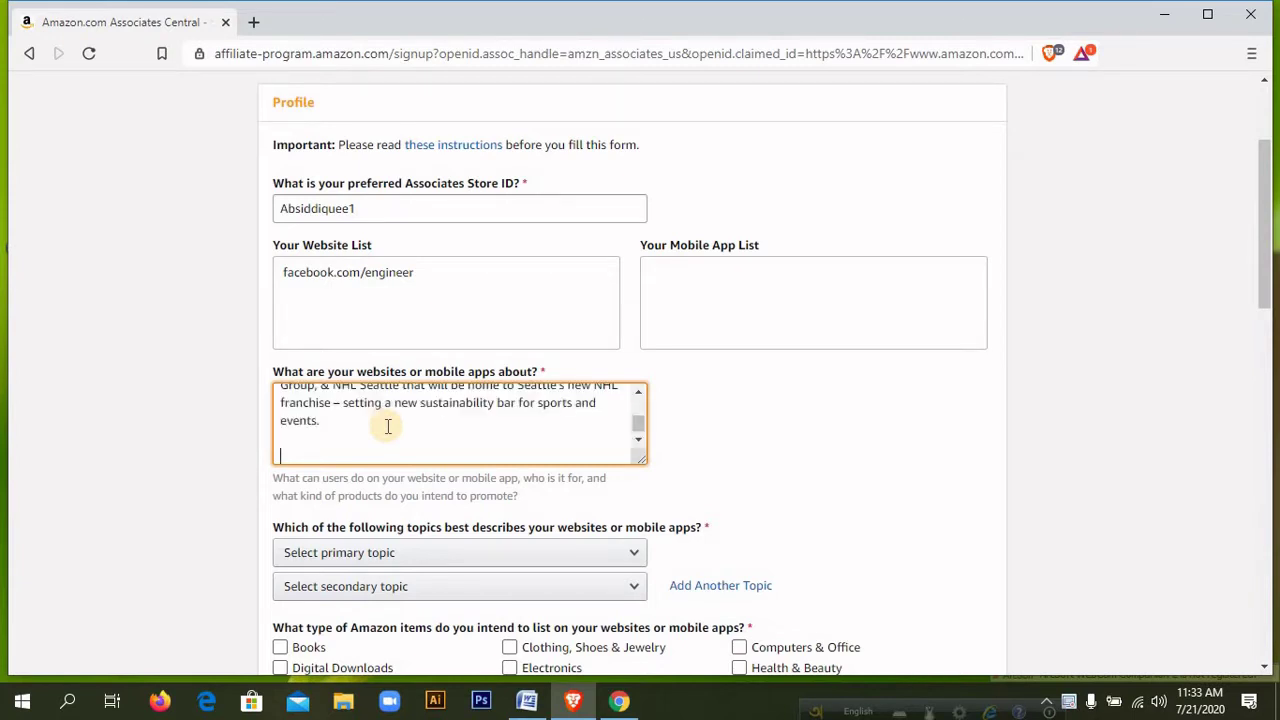
- Proofread the pasted website description and correct the misspelled word "waebsite" to "website"
scroll(638, 397, "up", 5)
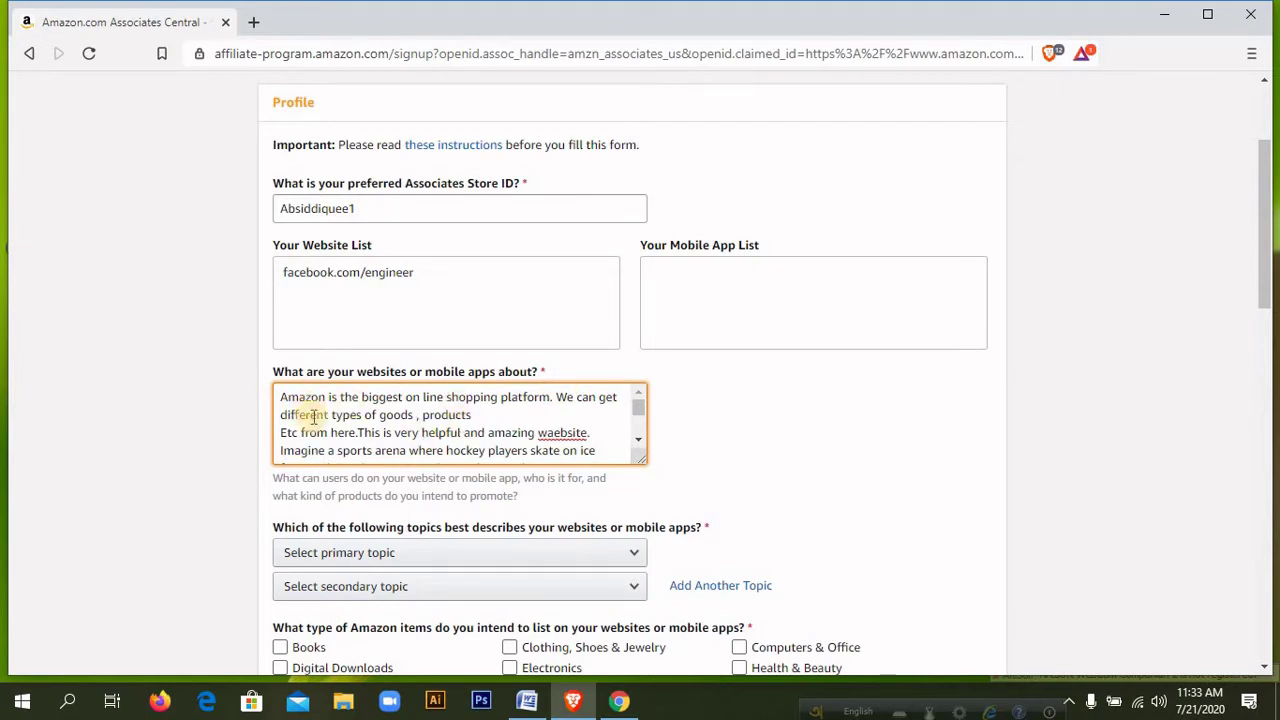
left_click(638, 441)
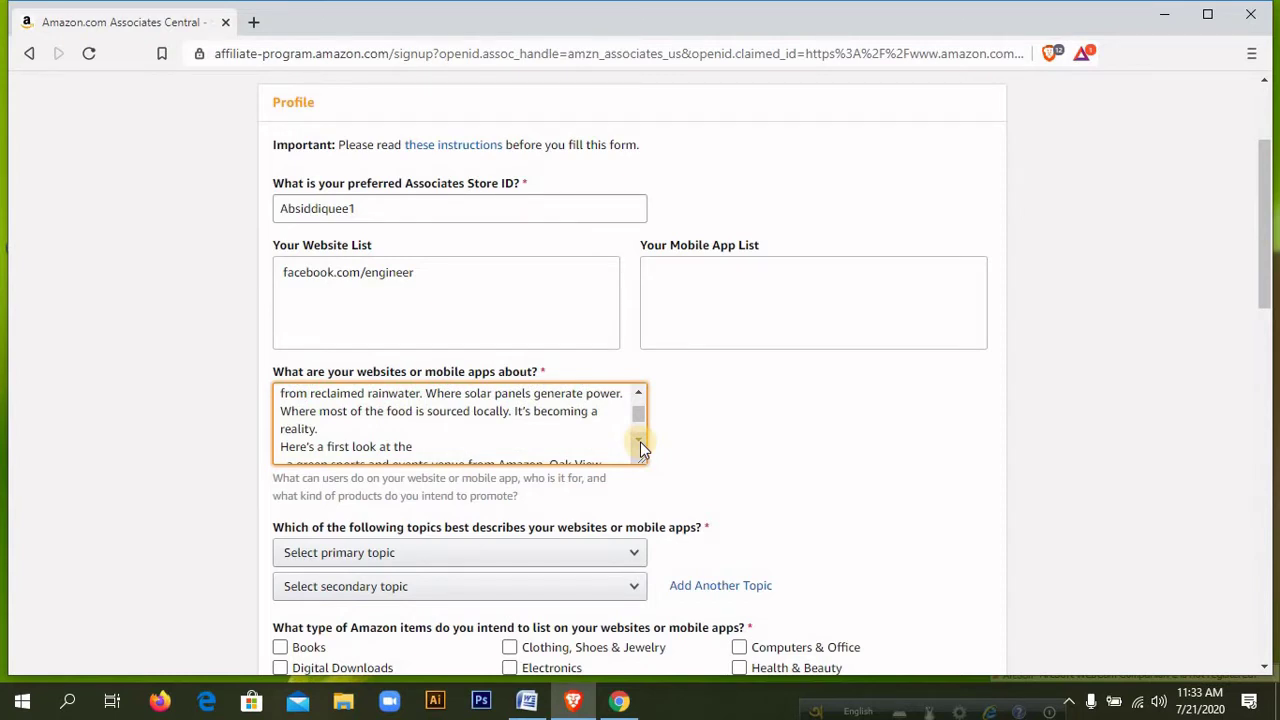
left_click(639, 443)
left_click(639, 443)
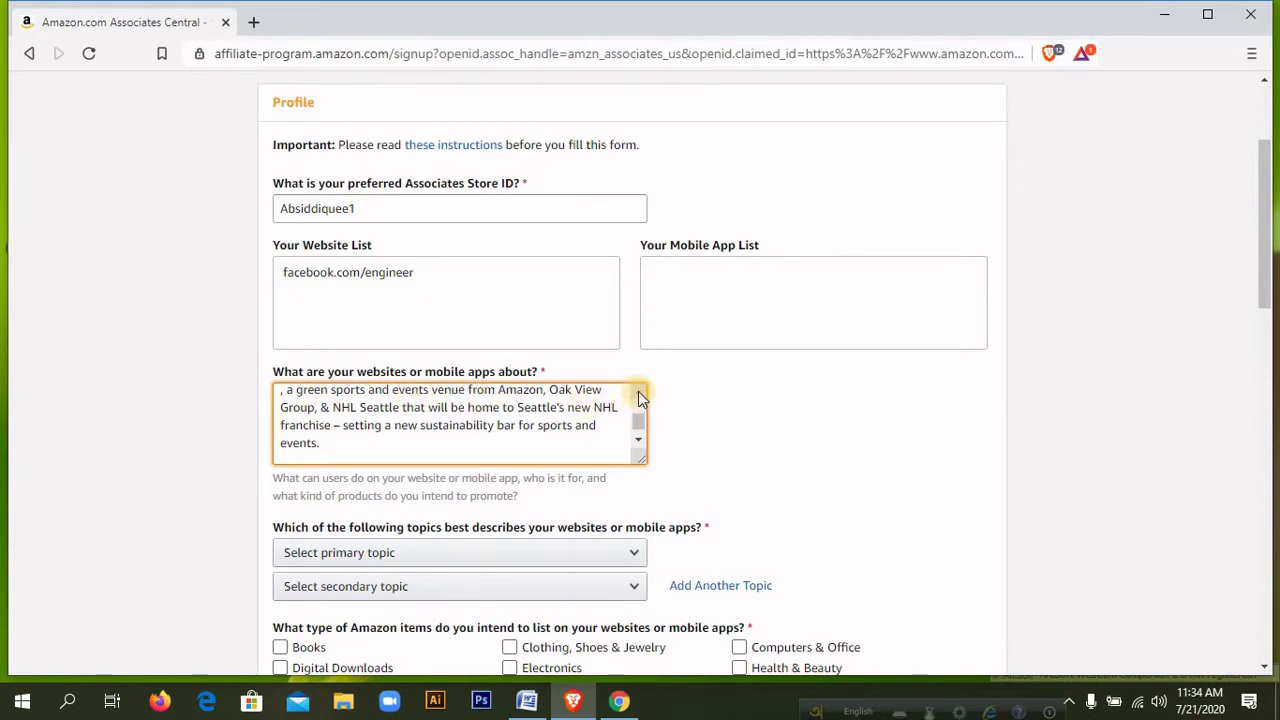
left_click_drag(638, 391, 638, 391)
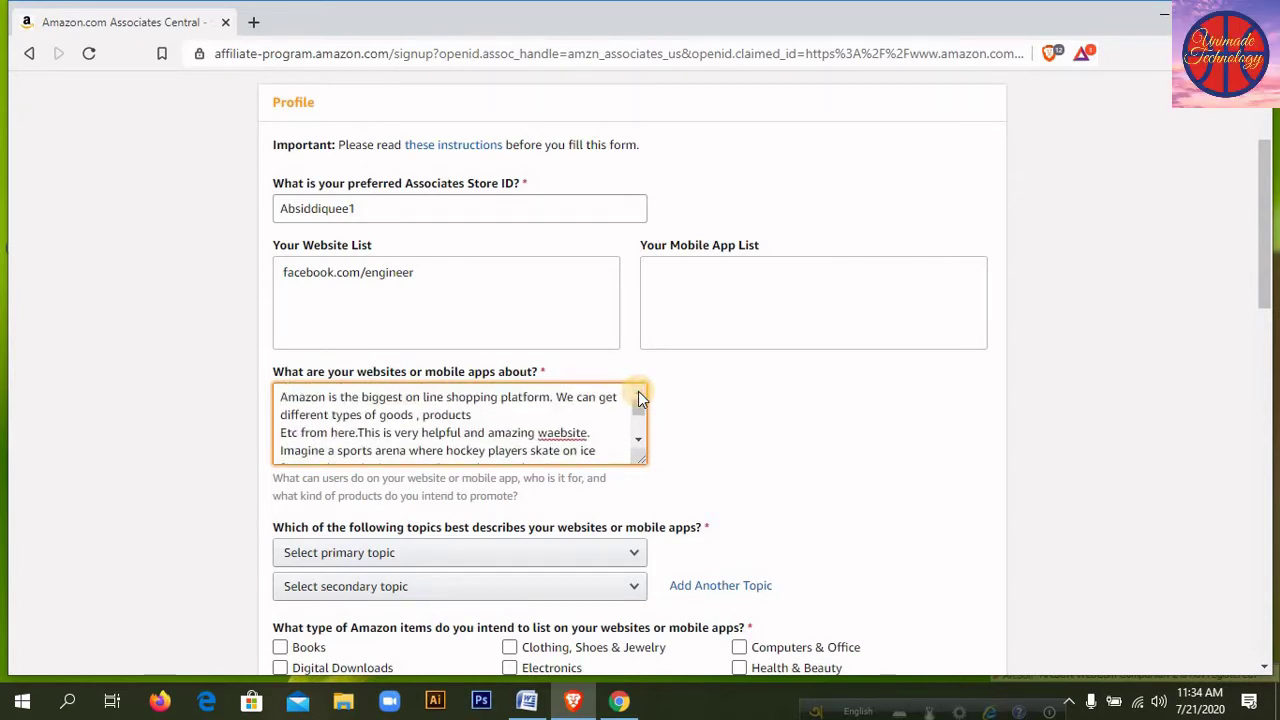
left_click(553, 435)
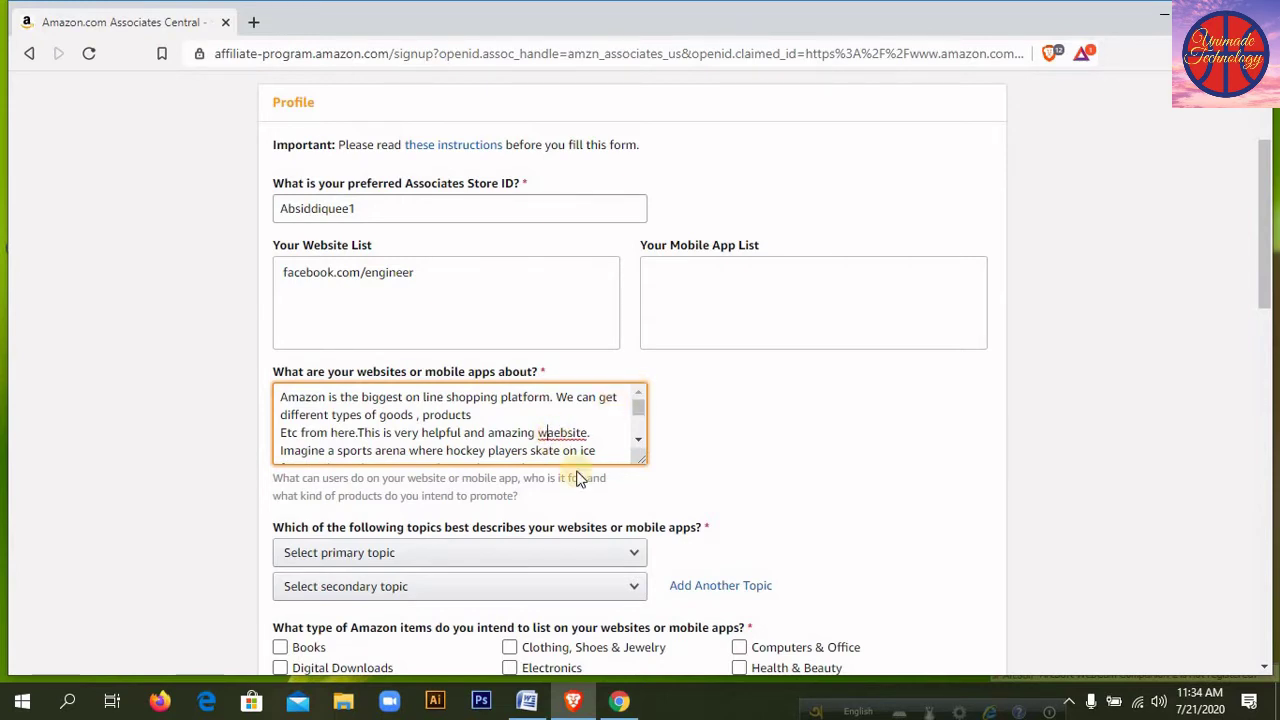
key("BackSpace")
left_click(639, 440)
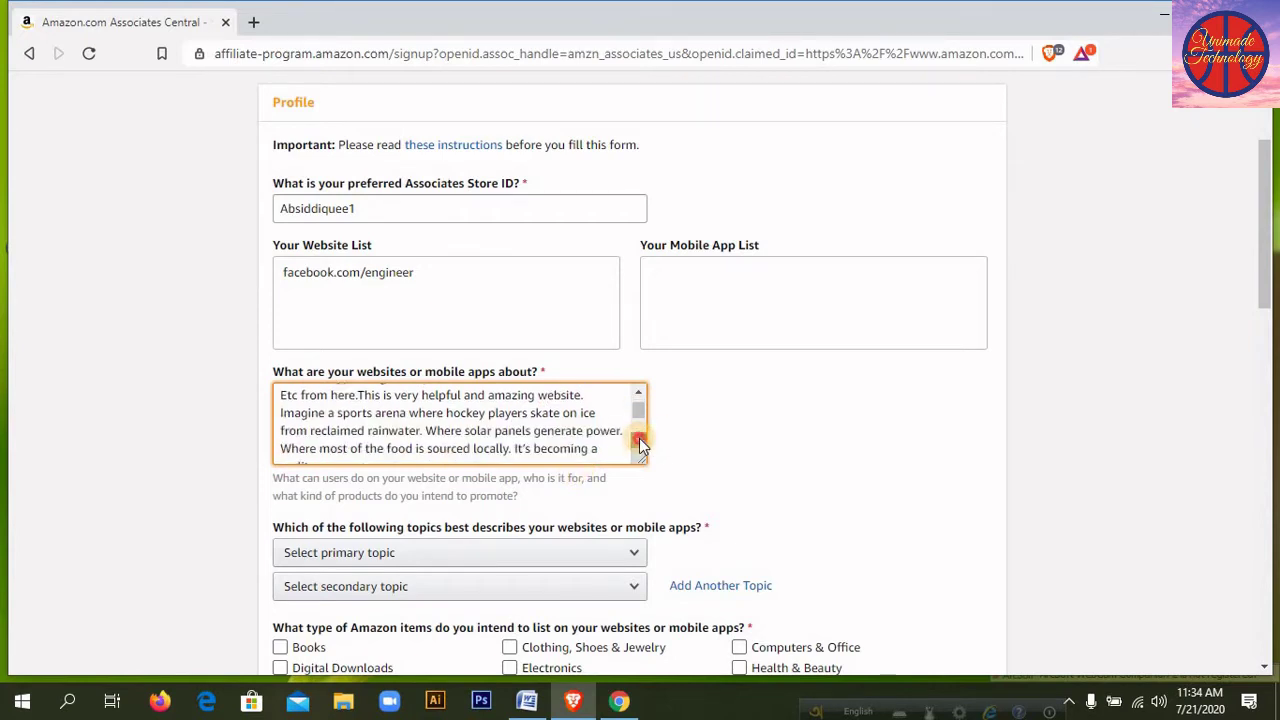
left_click(639, 441)
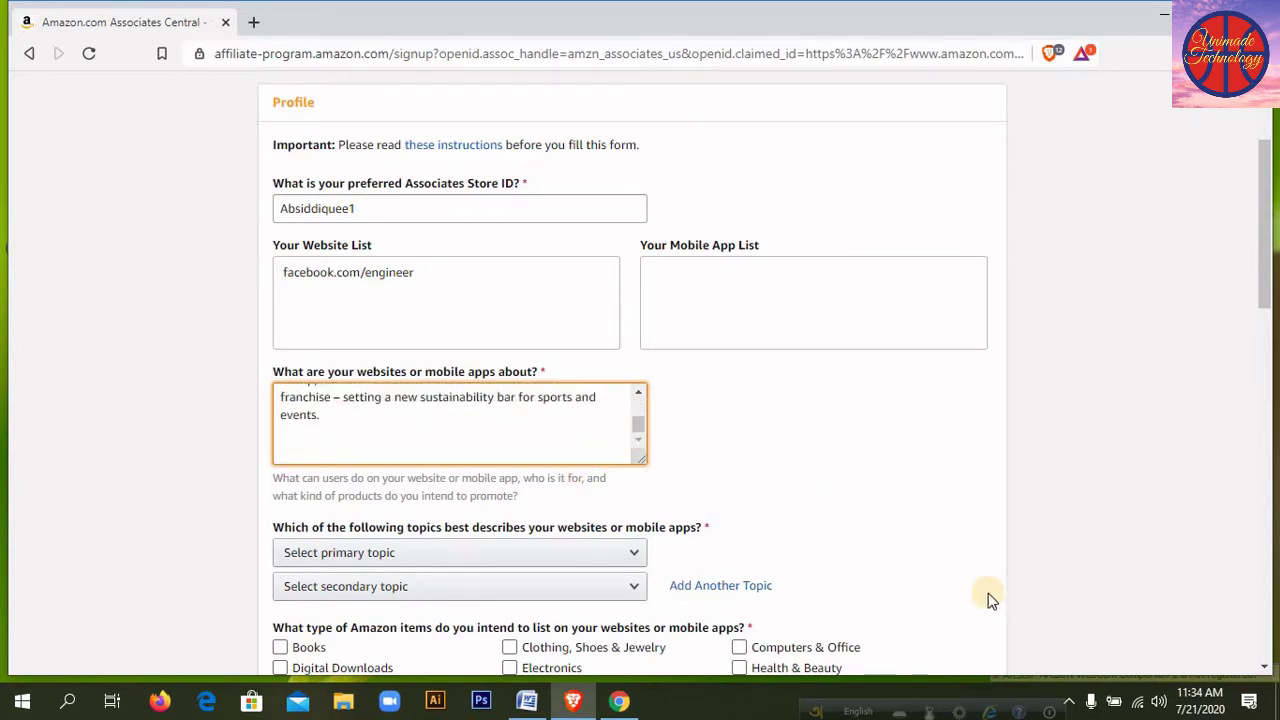
- Choose Social Networking Site as the primary topic describing the website
scroll(1266, 668, "down", 2)
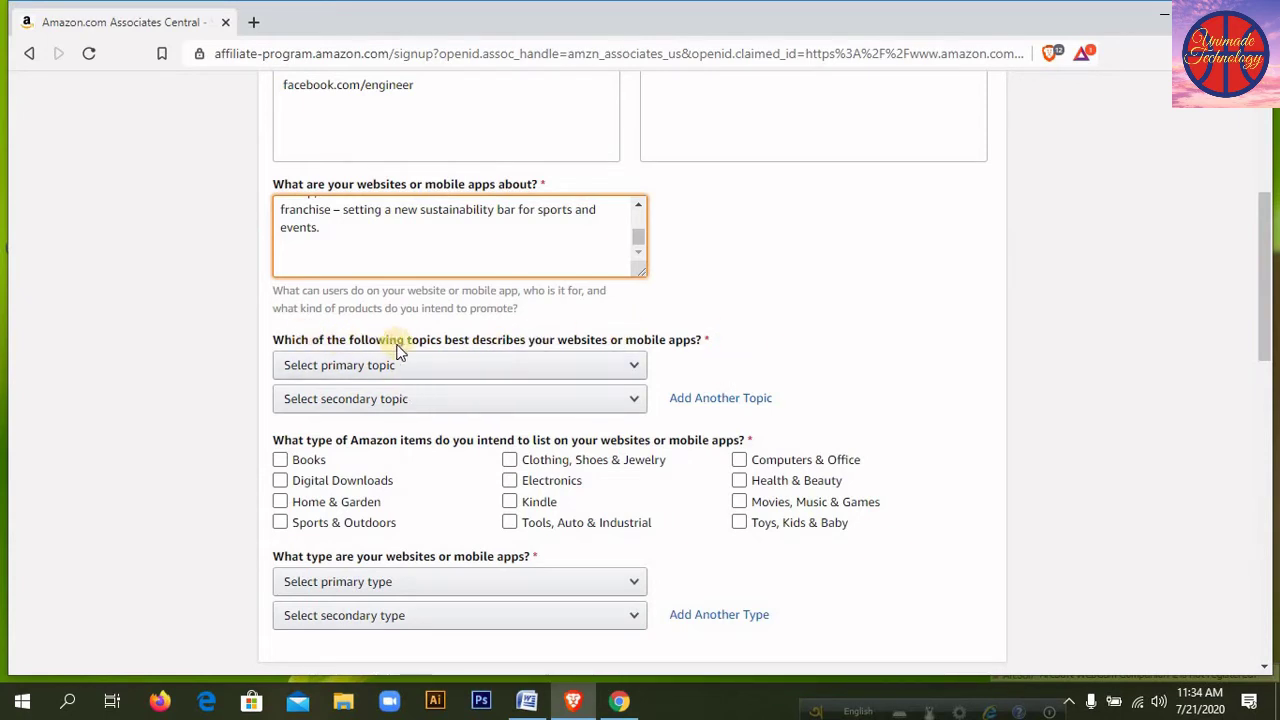
left_click(634, 370)
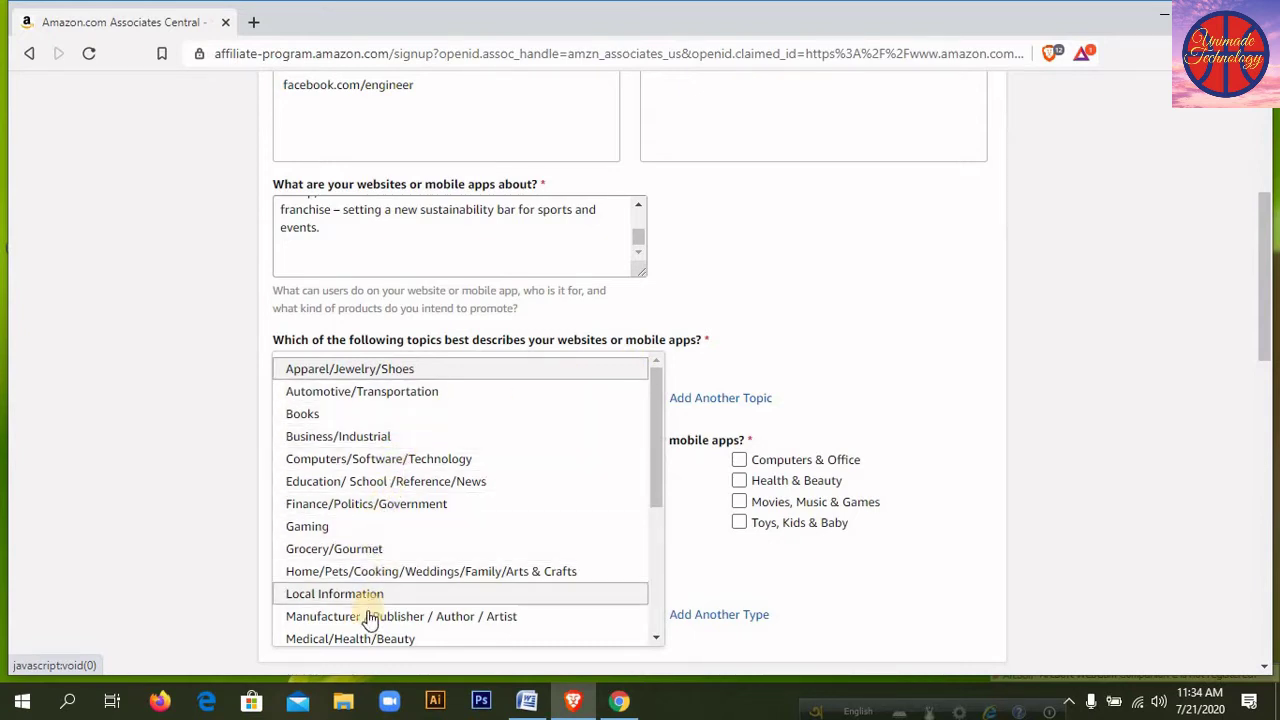
left_click(656, 637)
left_click_drag(656, 638, 656, 638)
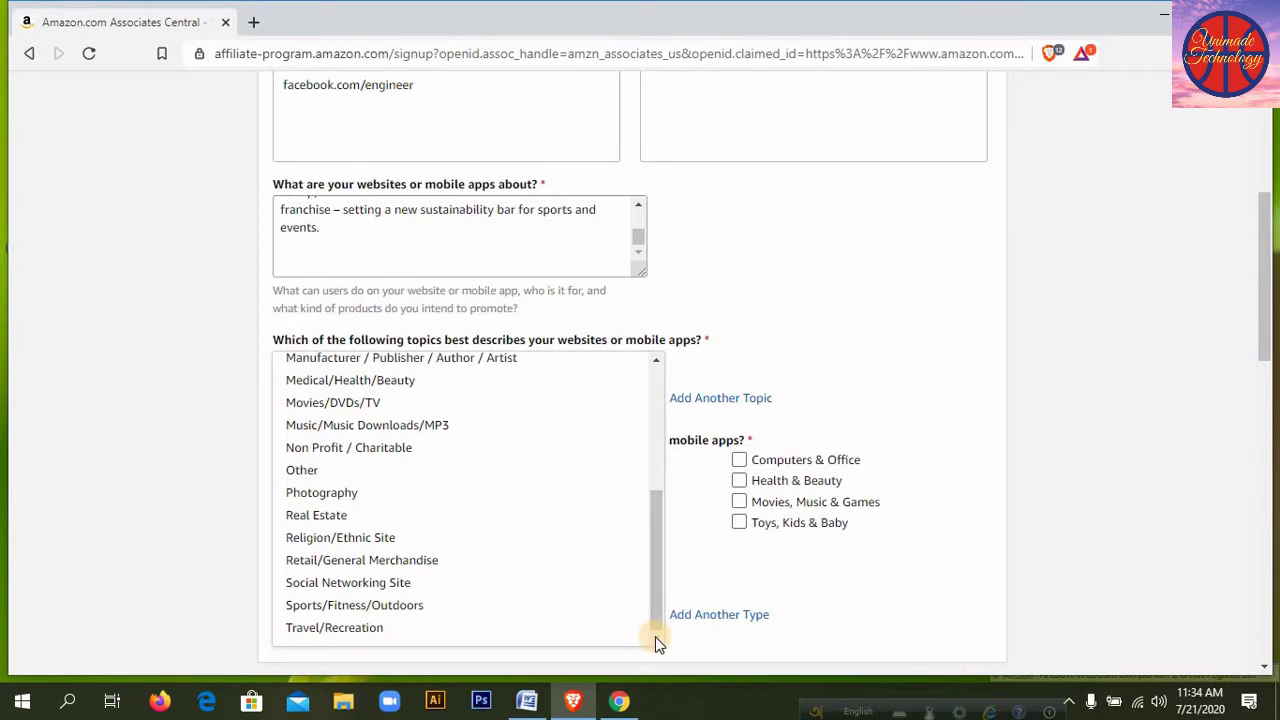
left_click(343, 582)
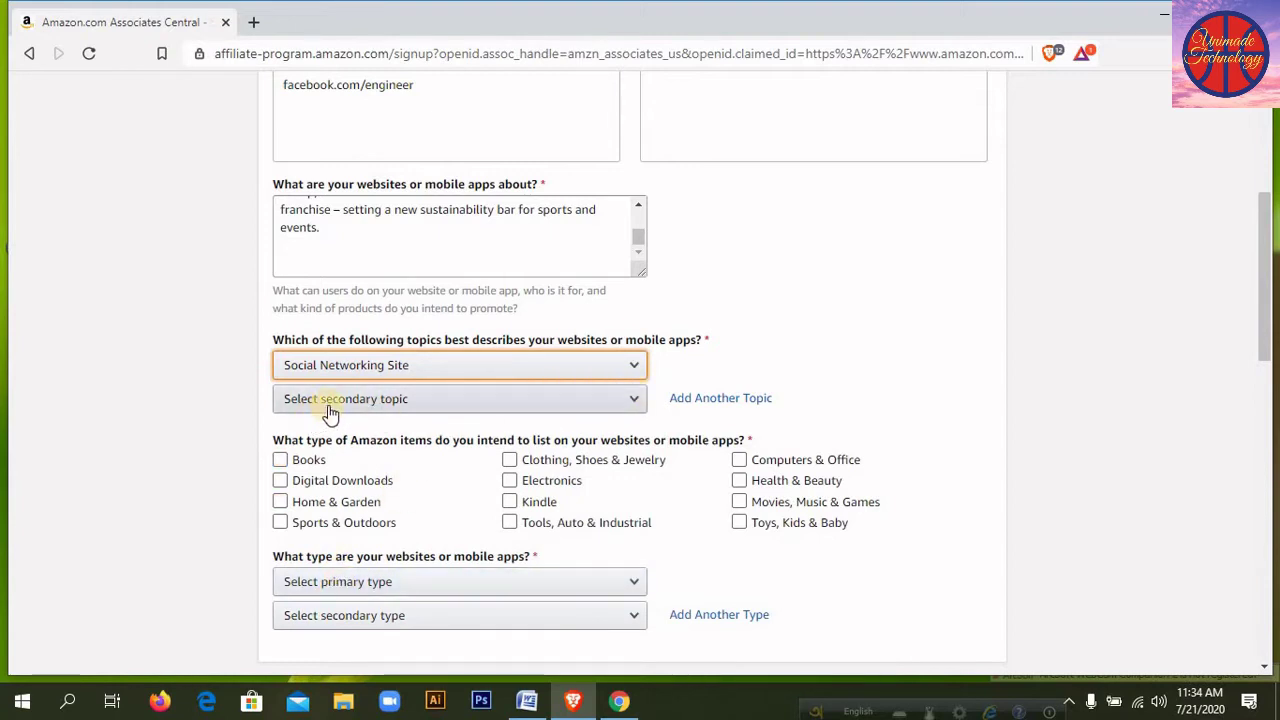
- Set the secondary topic of the website to Social Networking Site as well
left_click(634, 399)
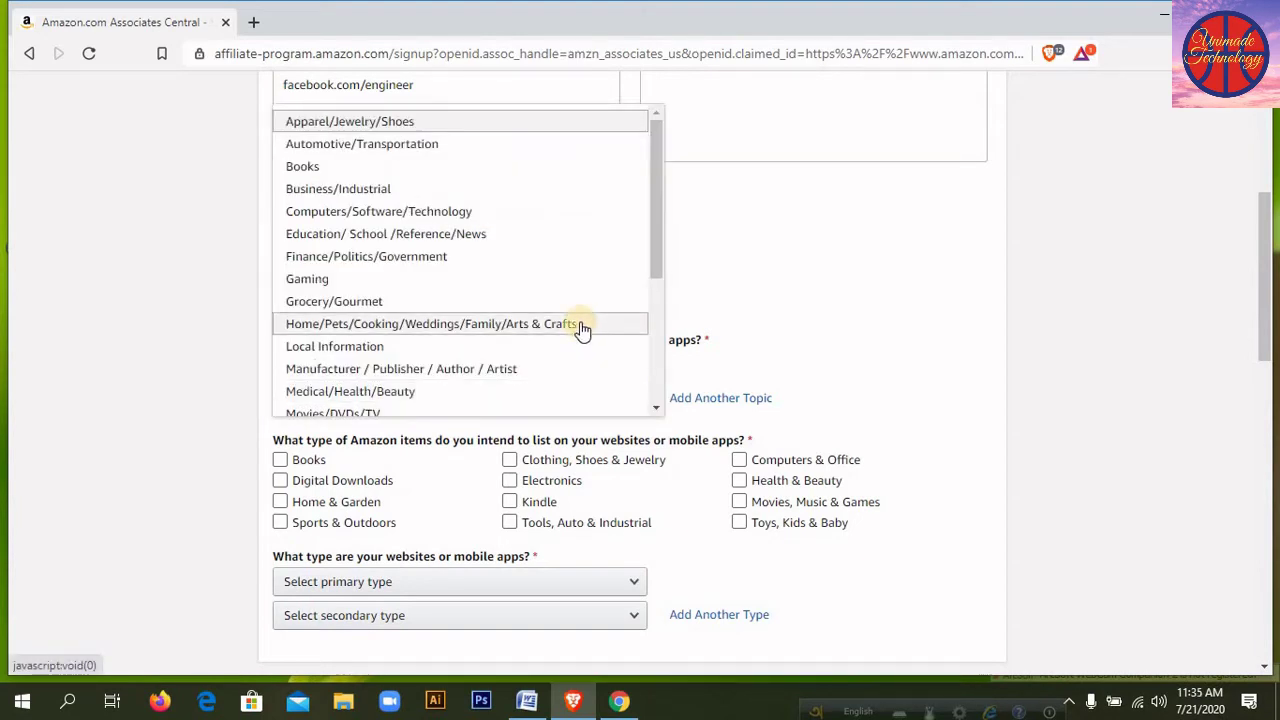
left_click(658, 379)
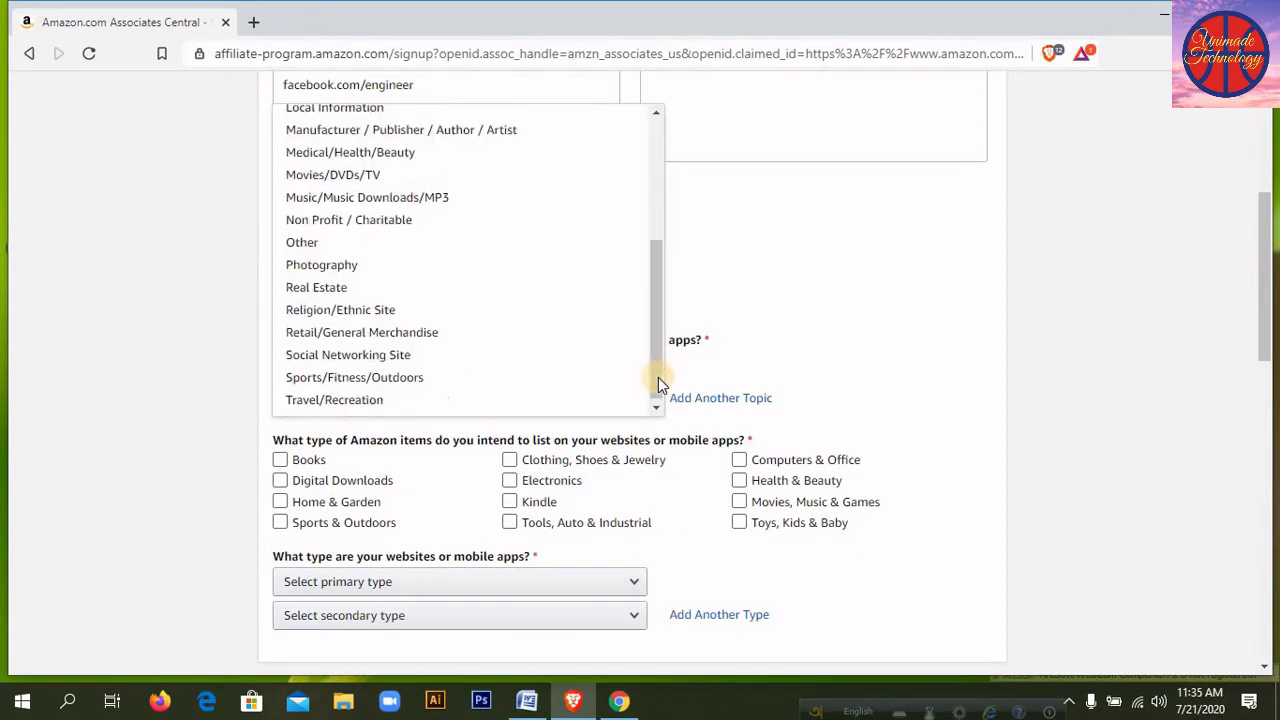
left_click(358, 353)
left_click(398, 484)
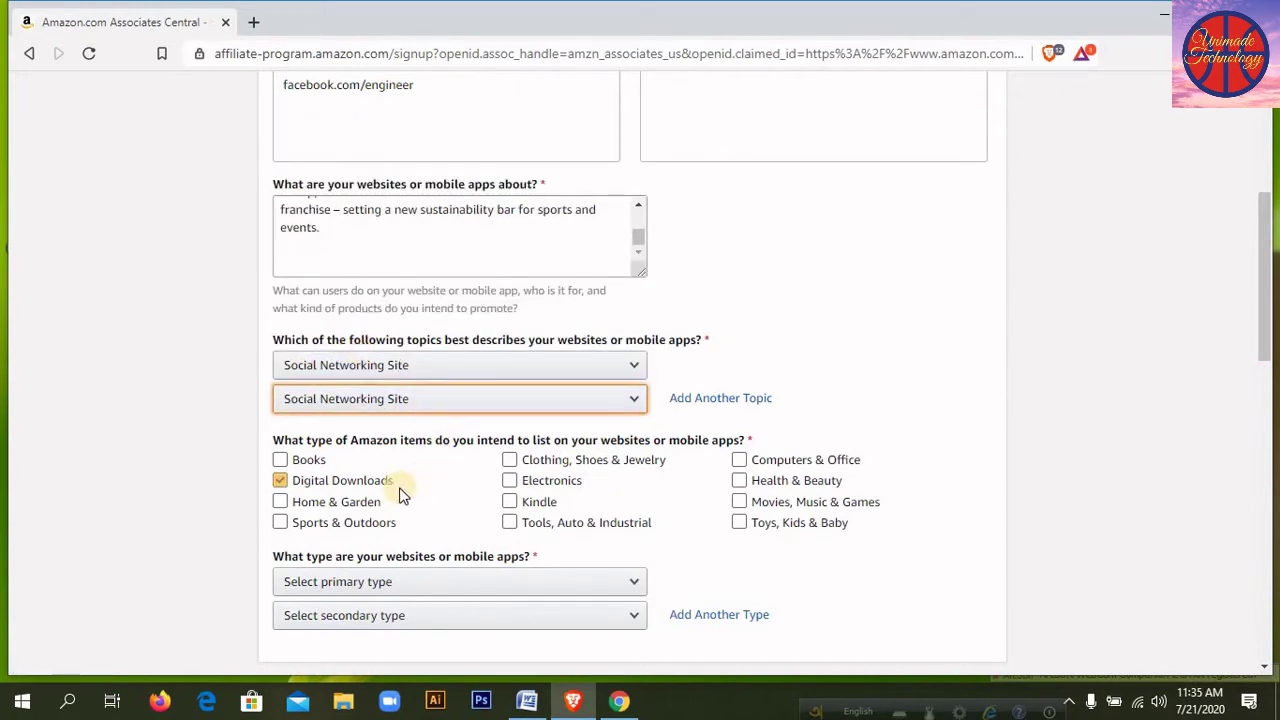
key("space")
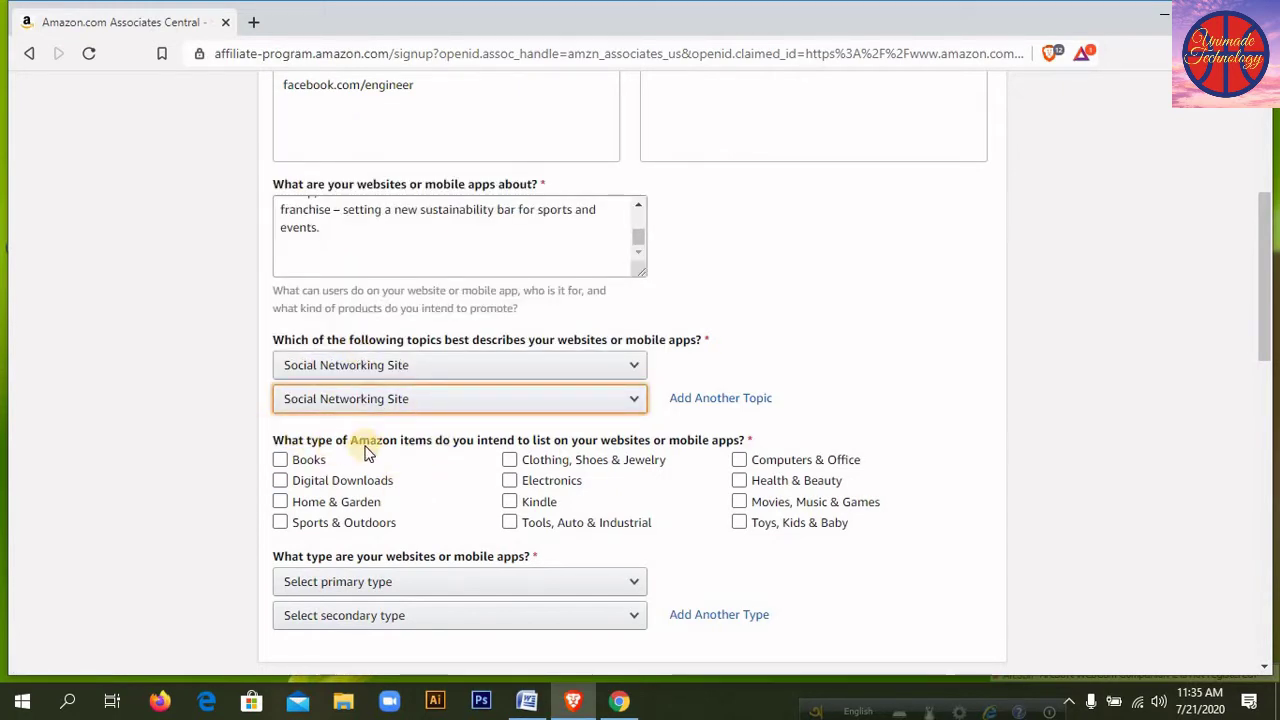
key("shift+Tab")
key("space")
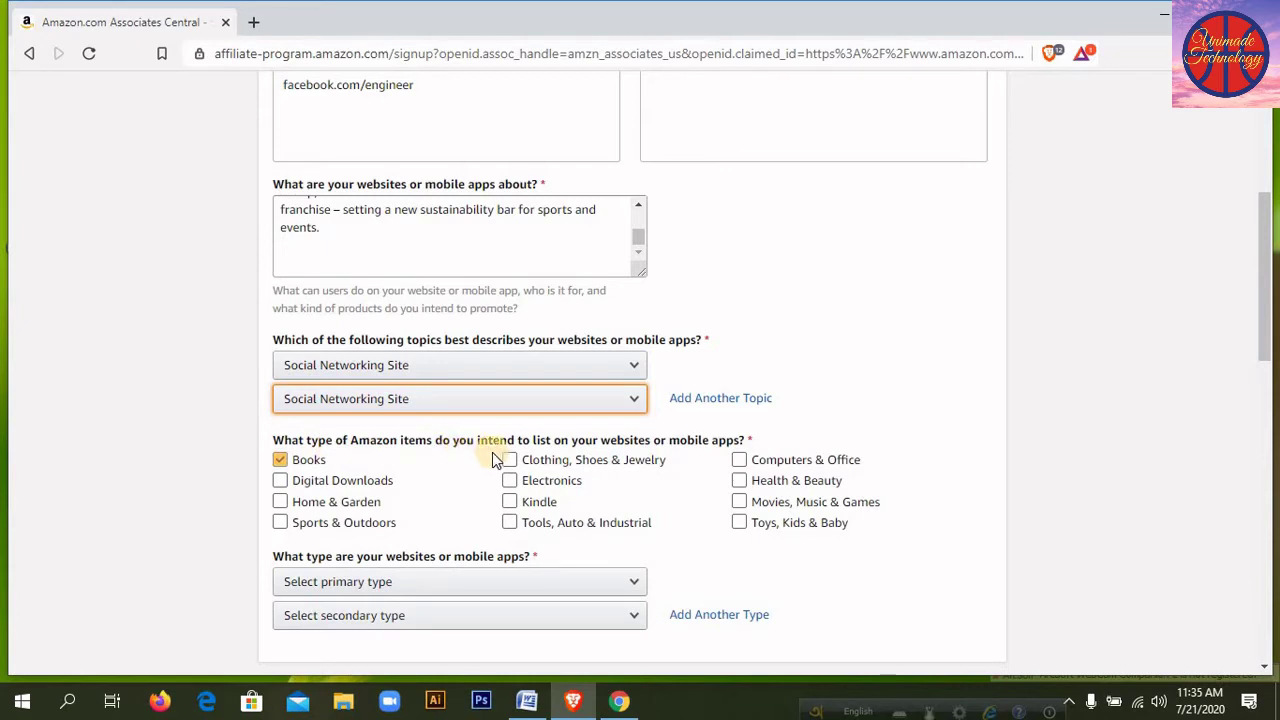
key("space")
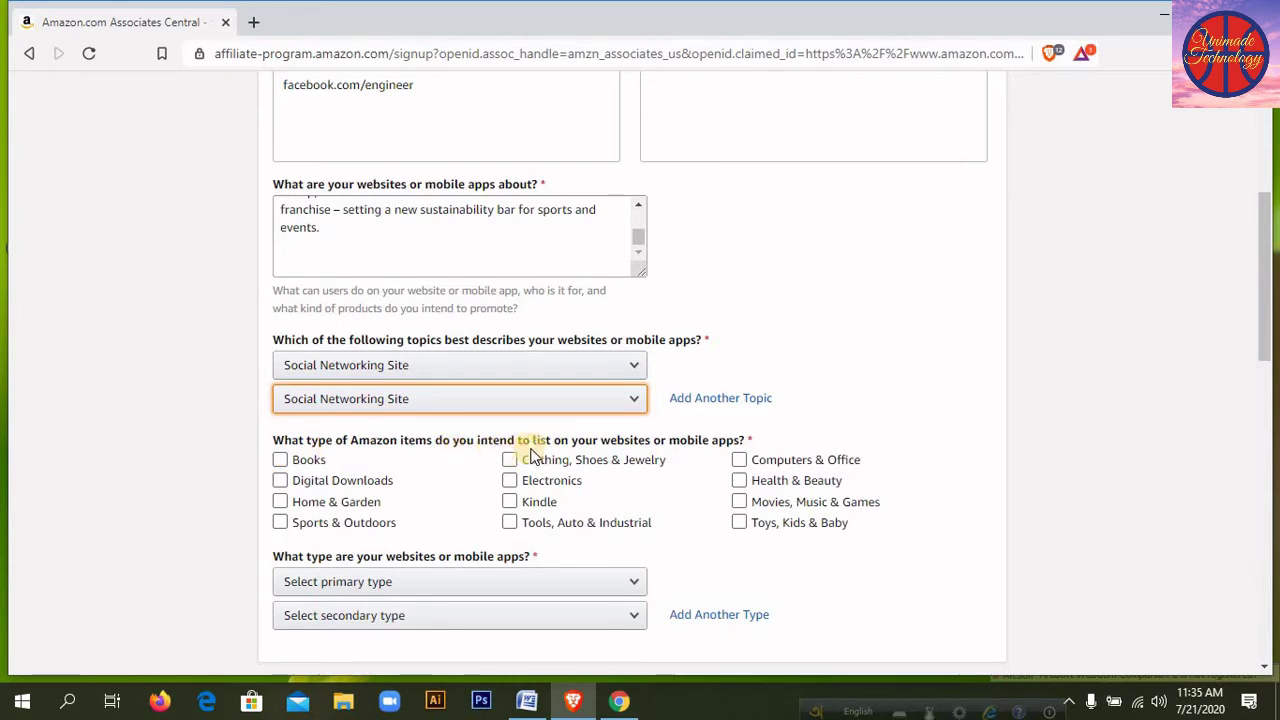
left_click(640, 462)
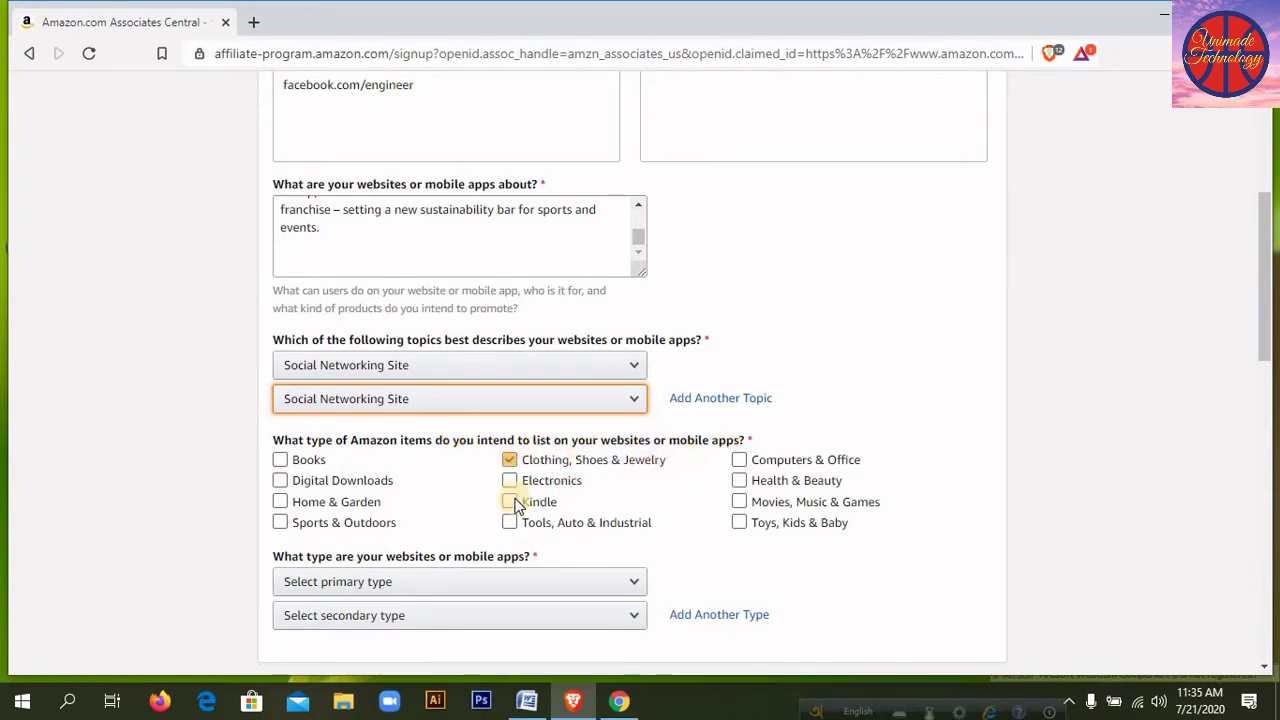
left_click(366, 494)
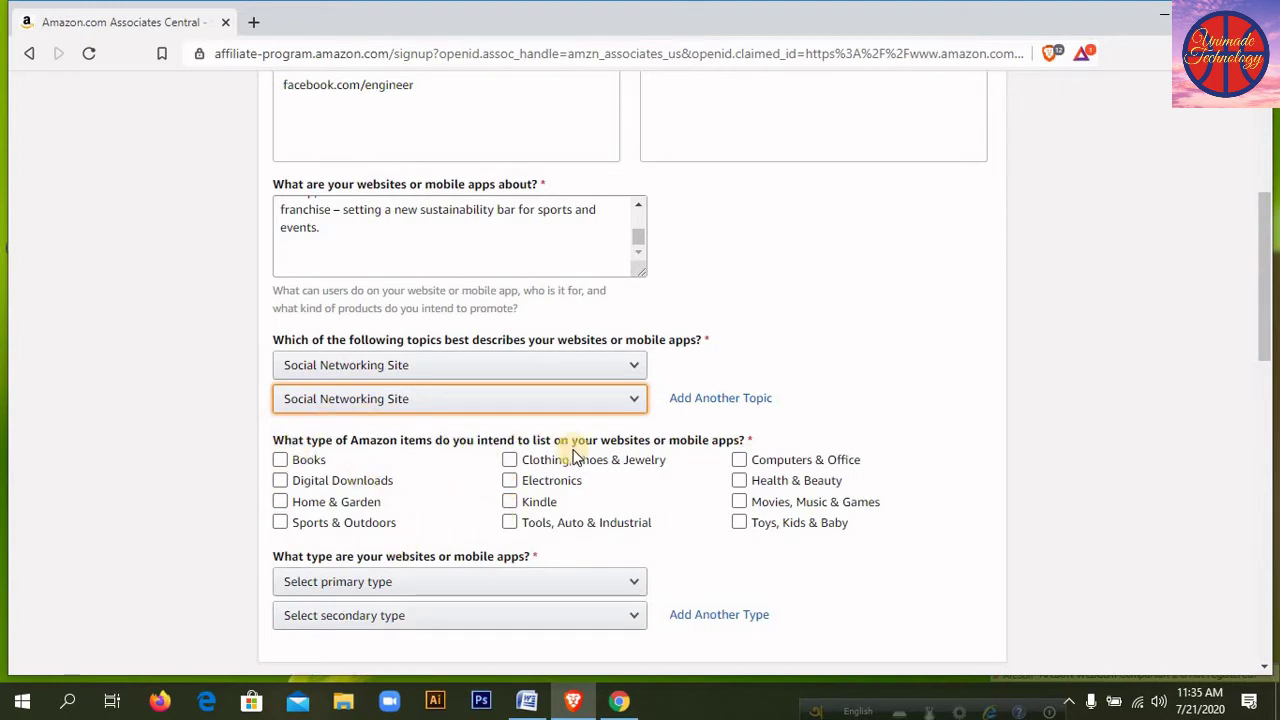
left_click(280, 501)
left_click(280, 522)
- Select all twelve Amazon item types, from Books through Toys, Kids & Baby, as items intended for listing on the website
left_click(282, 460)
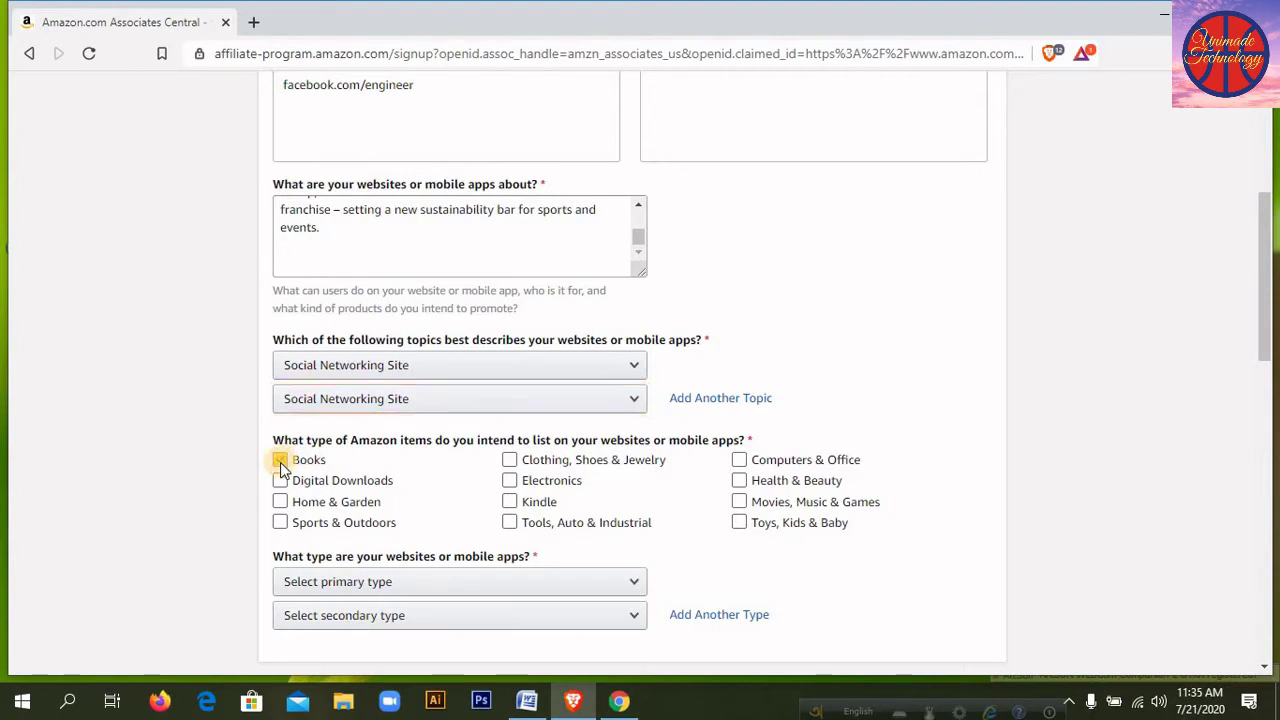
left_click(280, 481)
left_click(280, 501)
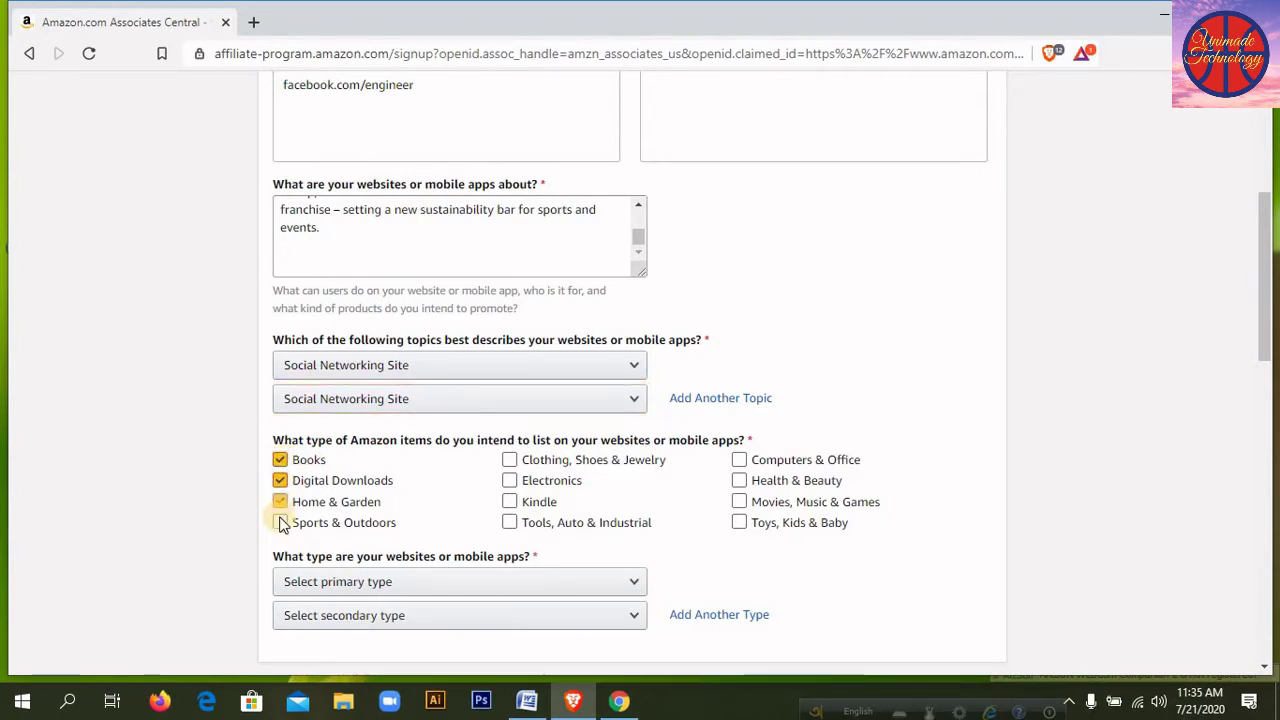
left_click(280, 523)
left_click(517, 459)
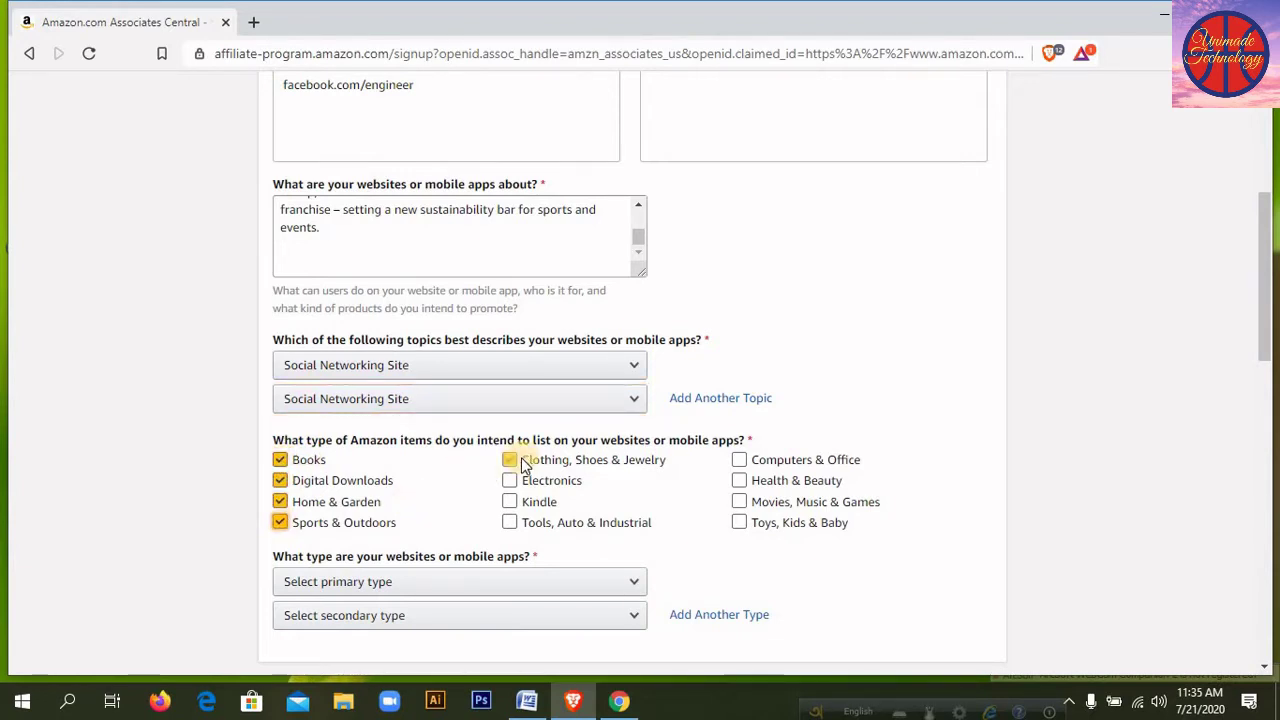
left_click(511, 482)
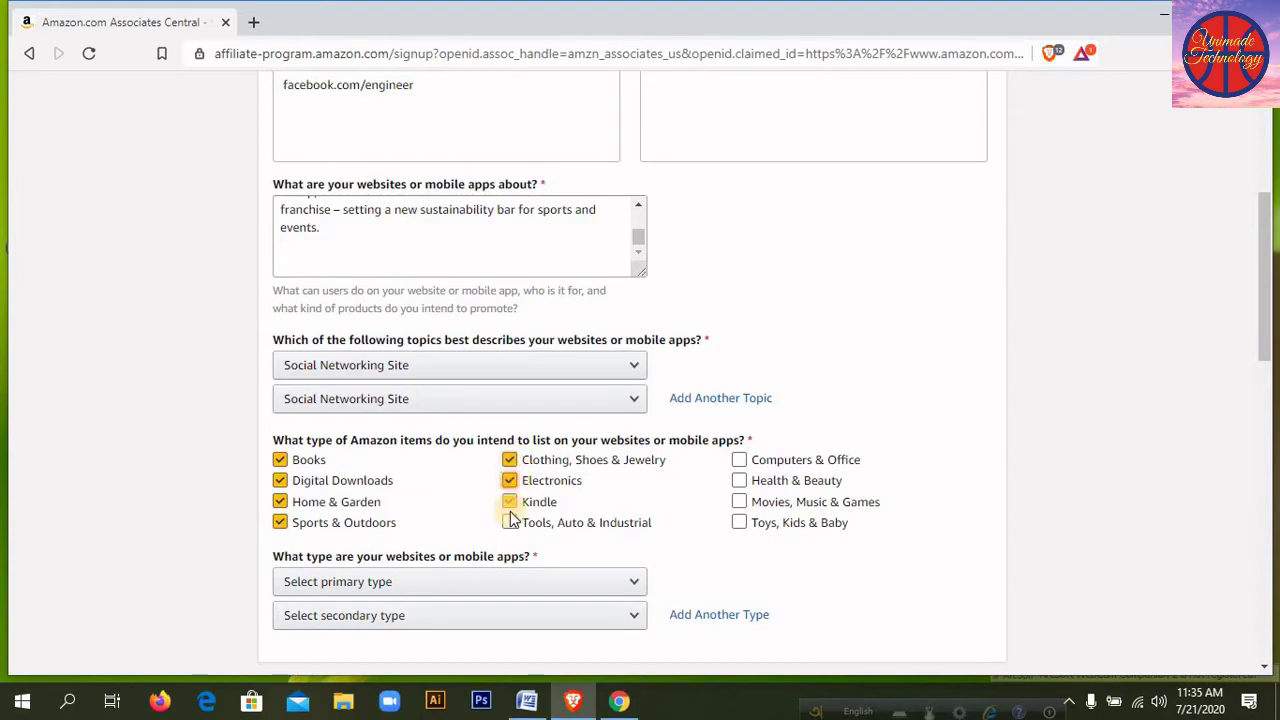
left_click(512, 500)
left_click(511, 524)
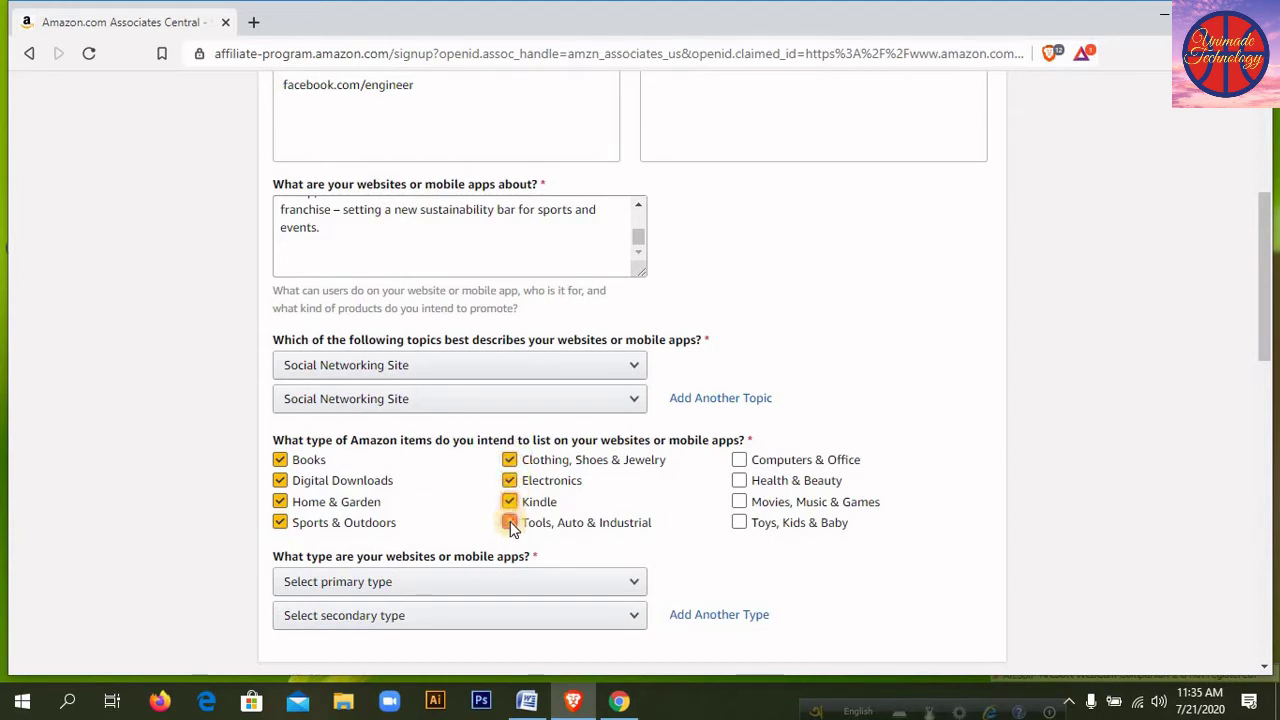
left_click(744, 462)
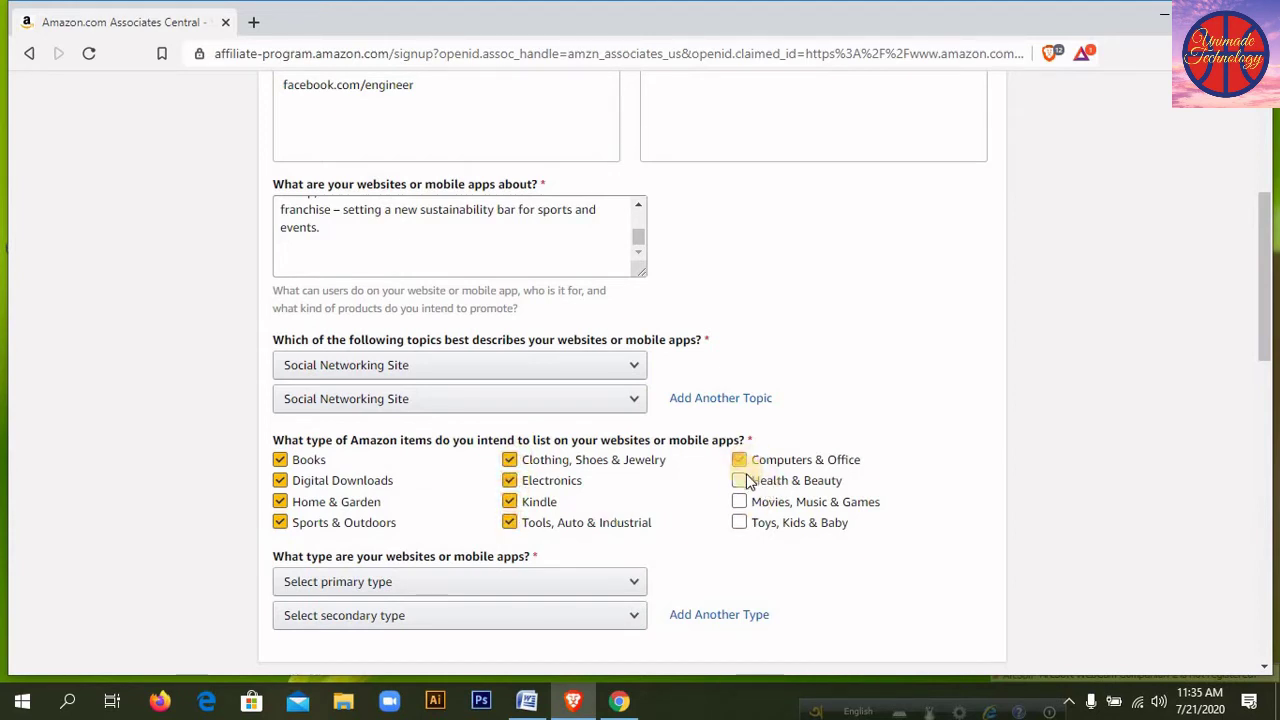
left_click(740, 481)
left_click(739, 502)
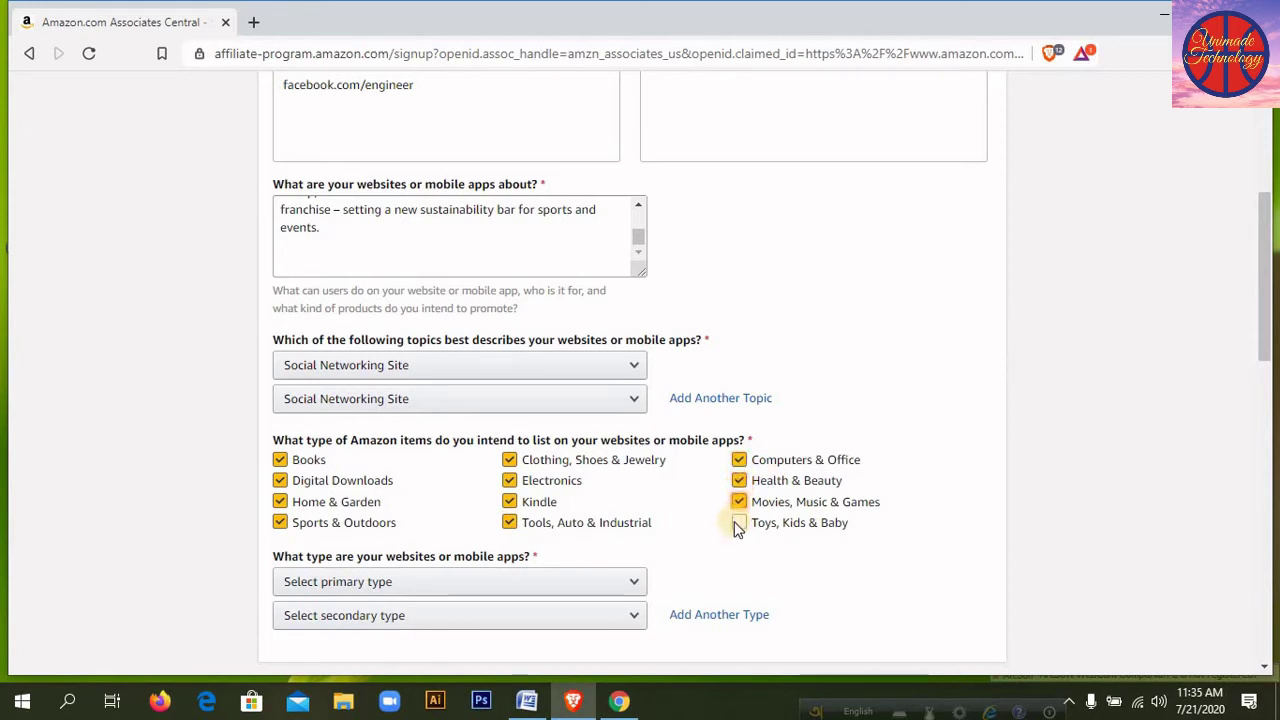
left_click(737, 523)
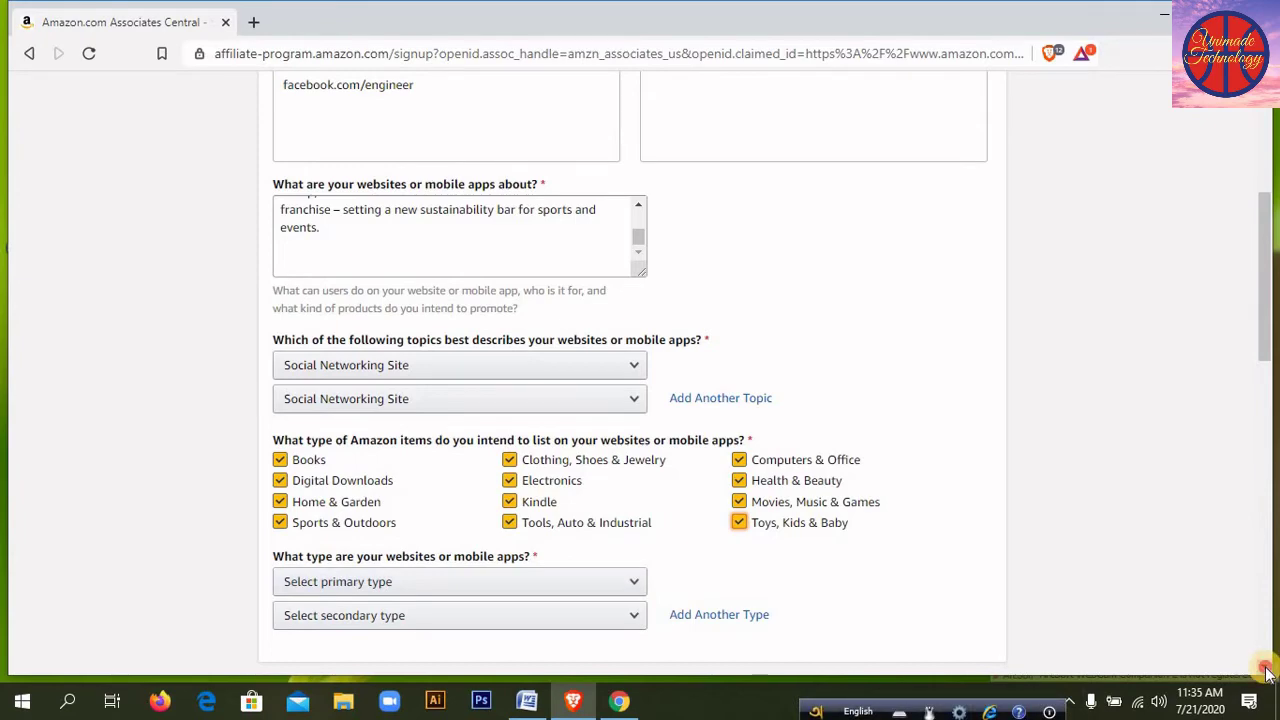
- Set both the primary and secondary website type to Comparison Shopping Engine
scroll(1265, 668, "down", 2)
scroll(1265, 672, "down", 3)
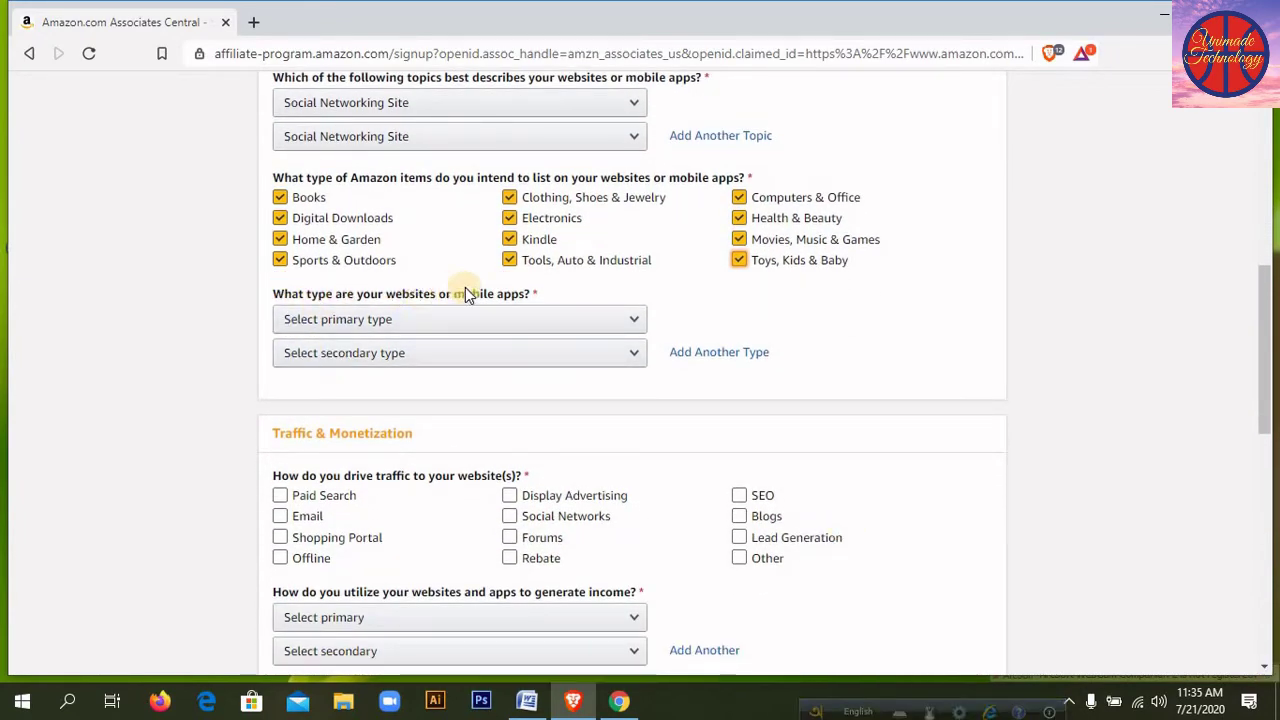
left_click(632, 322)
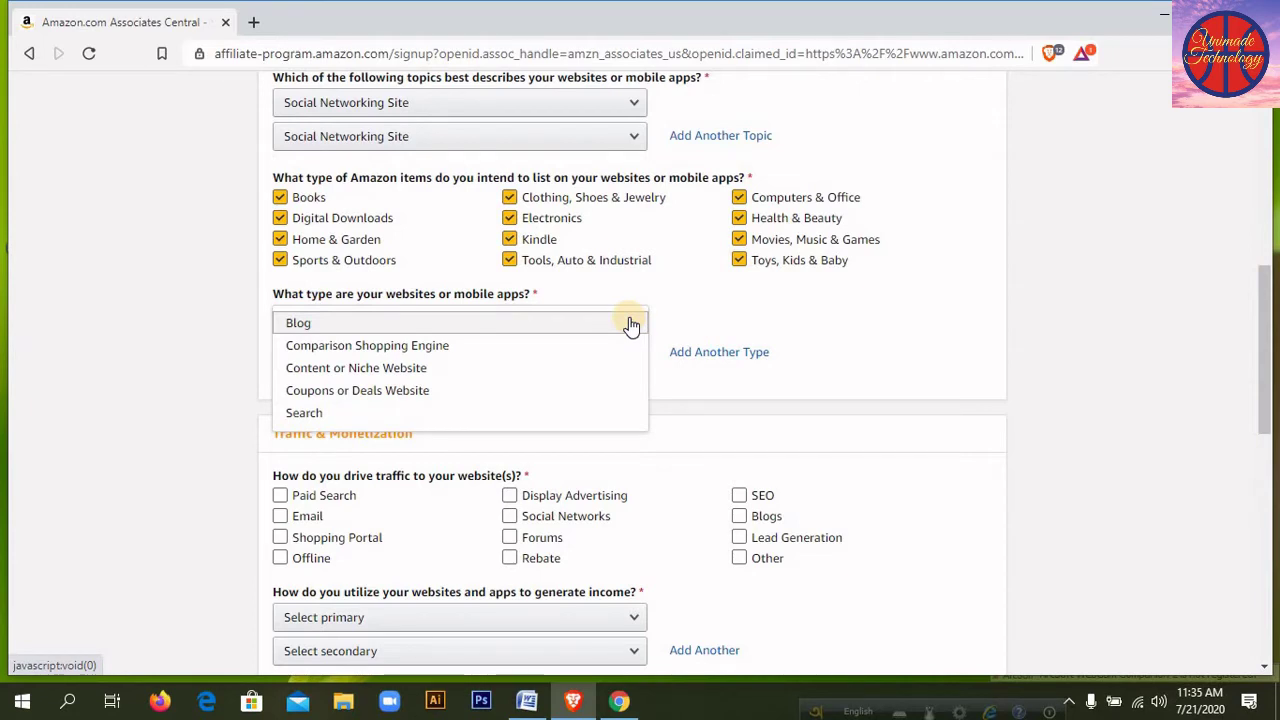
left_click(380, 347)
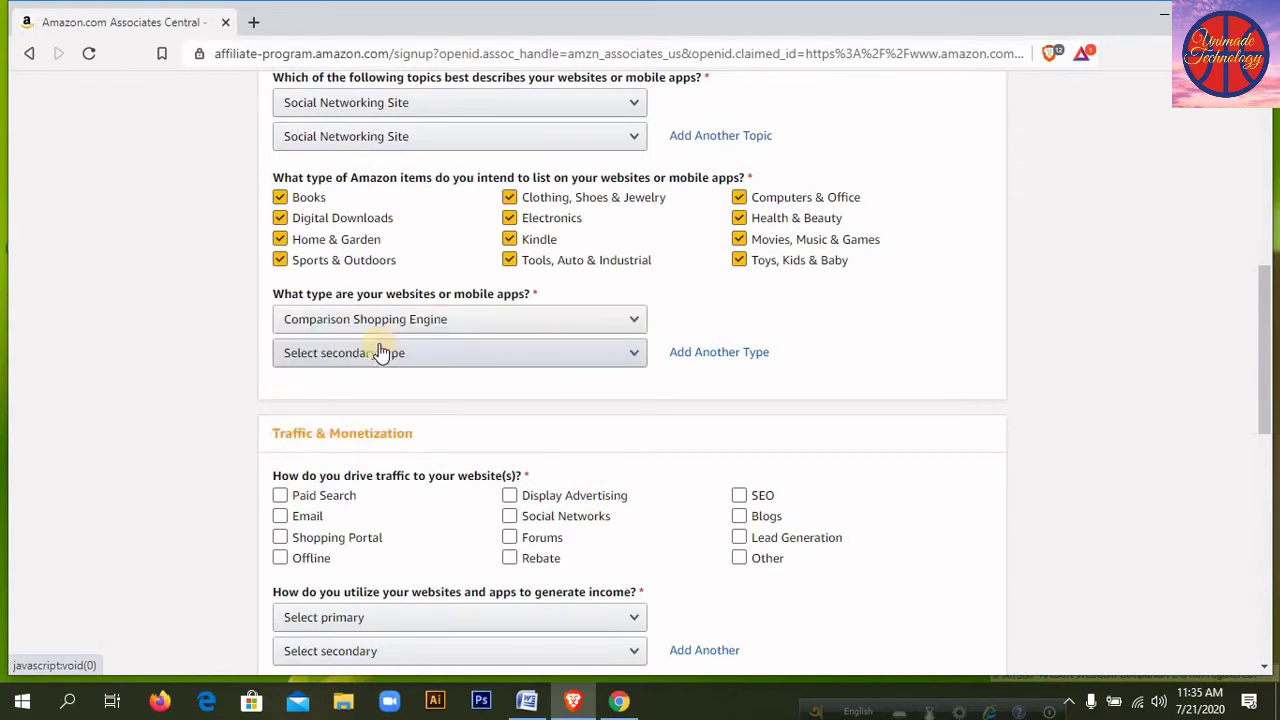
left_click(630, 357)
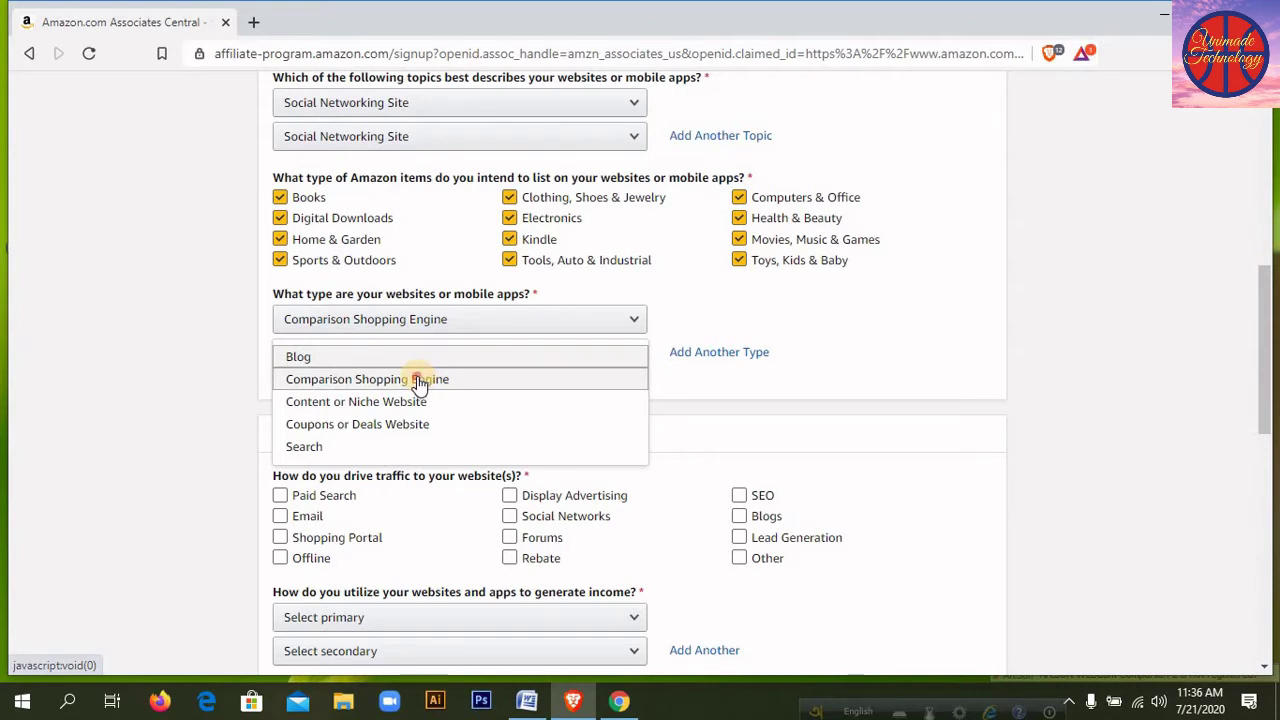
left_click(418, 382)
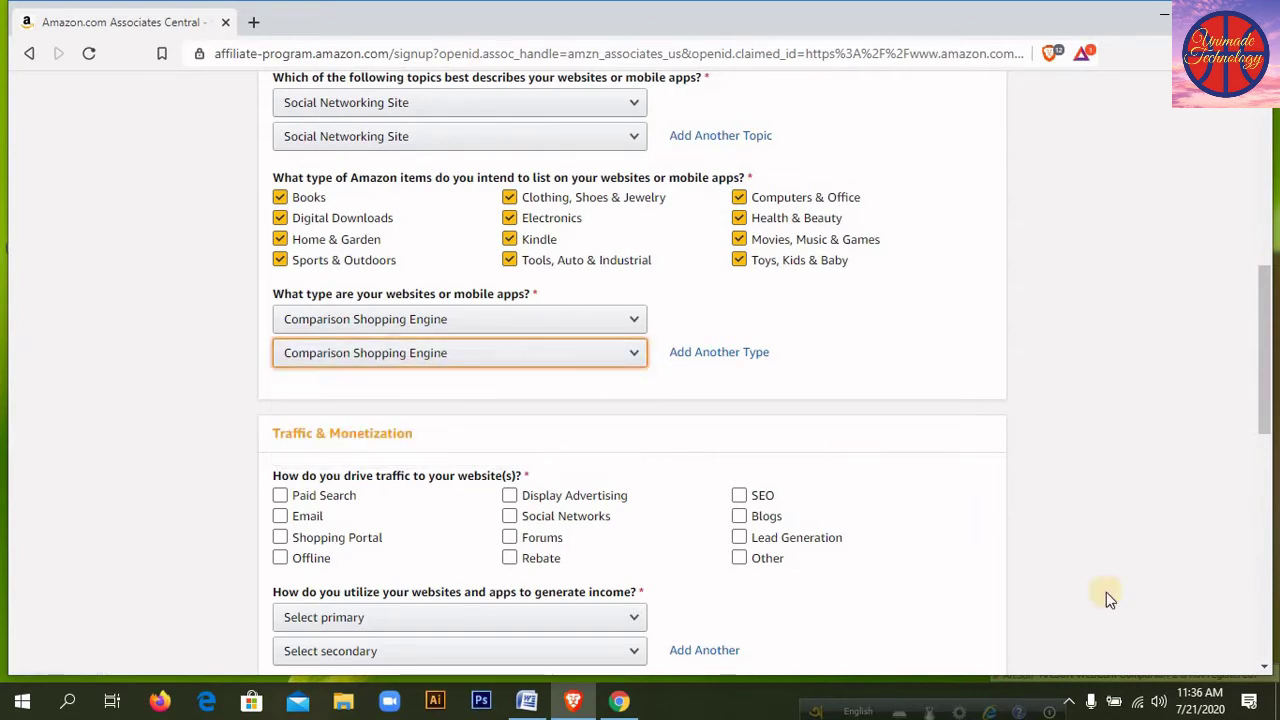
- Select all twelve methods of driving traffic to the website, from Paid Search through Other, including Blogs
left_click(1264, 666)
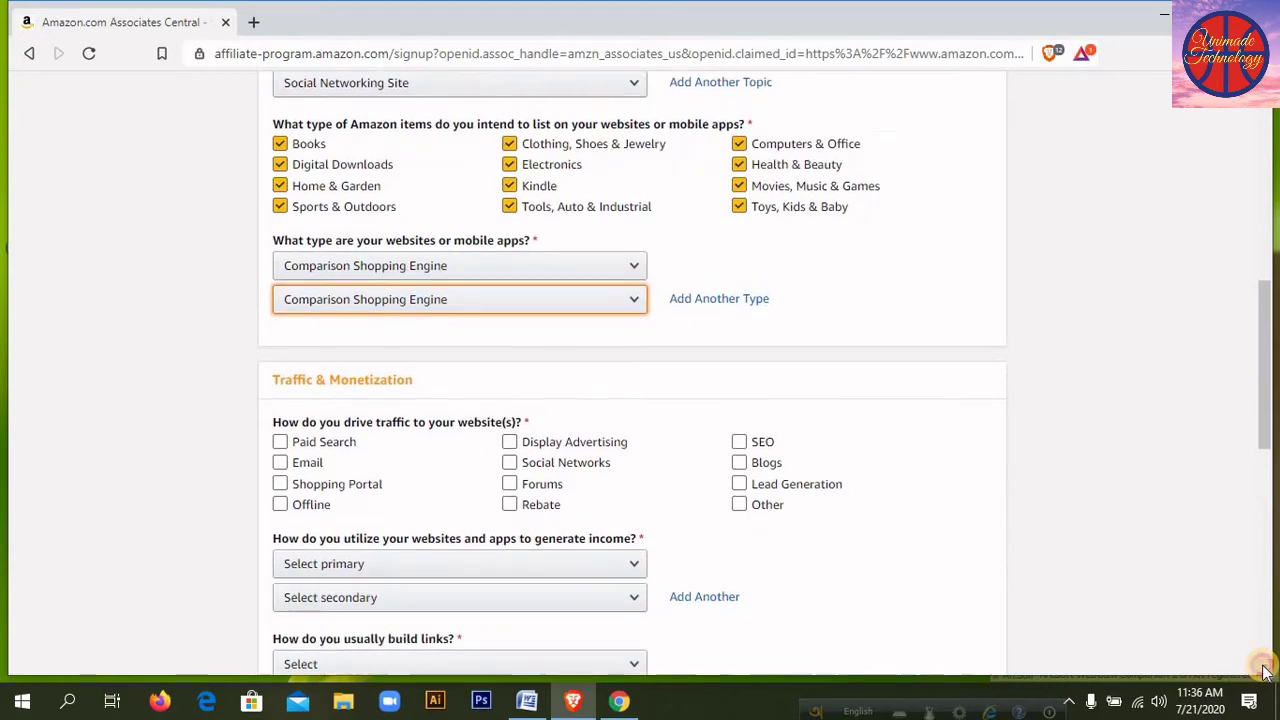
left_click(1264, 670)
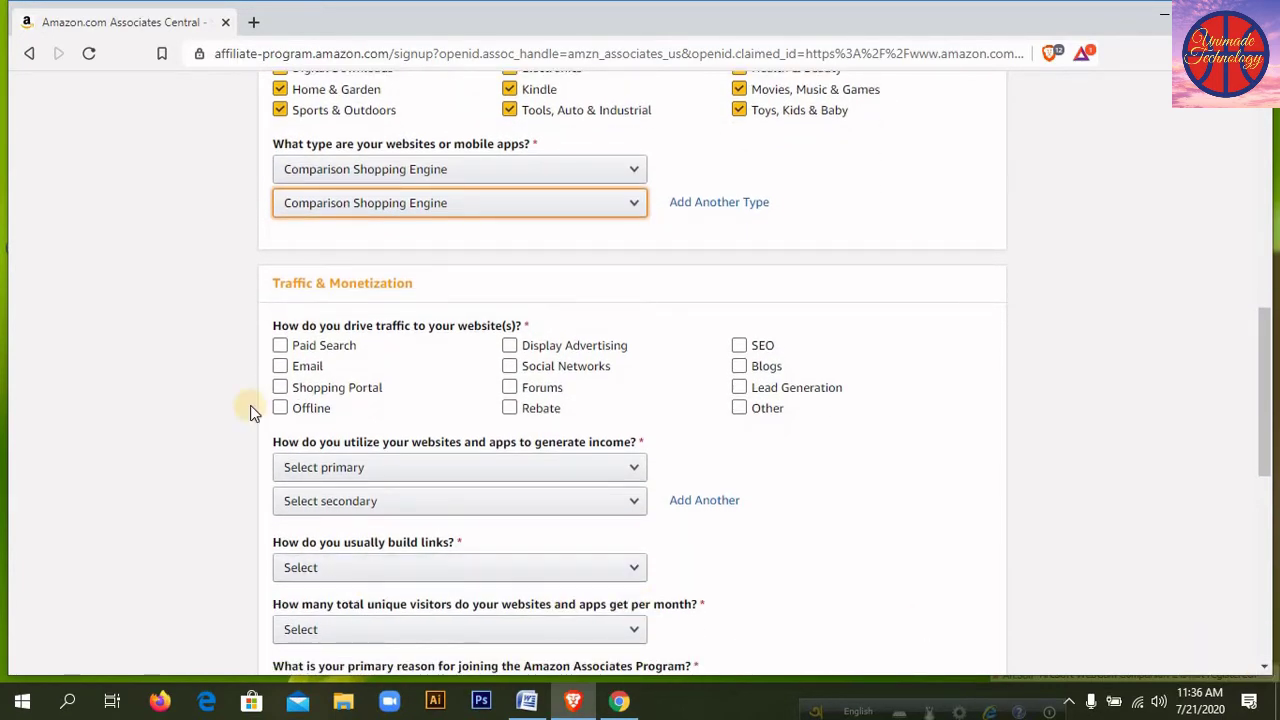
left_click(281, 387)
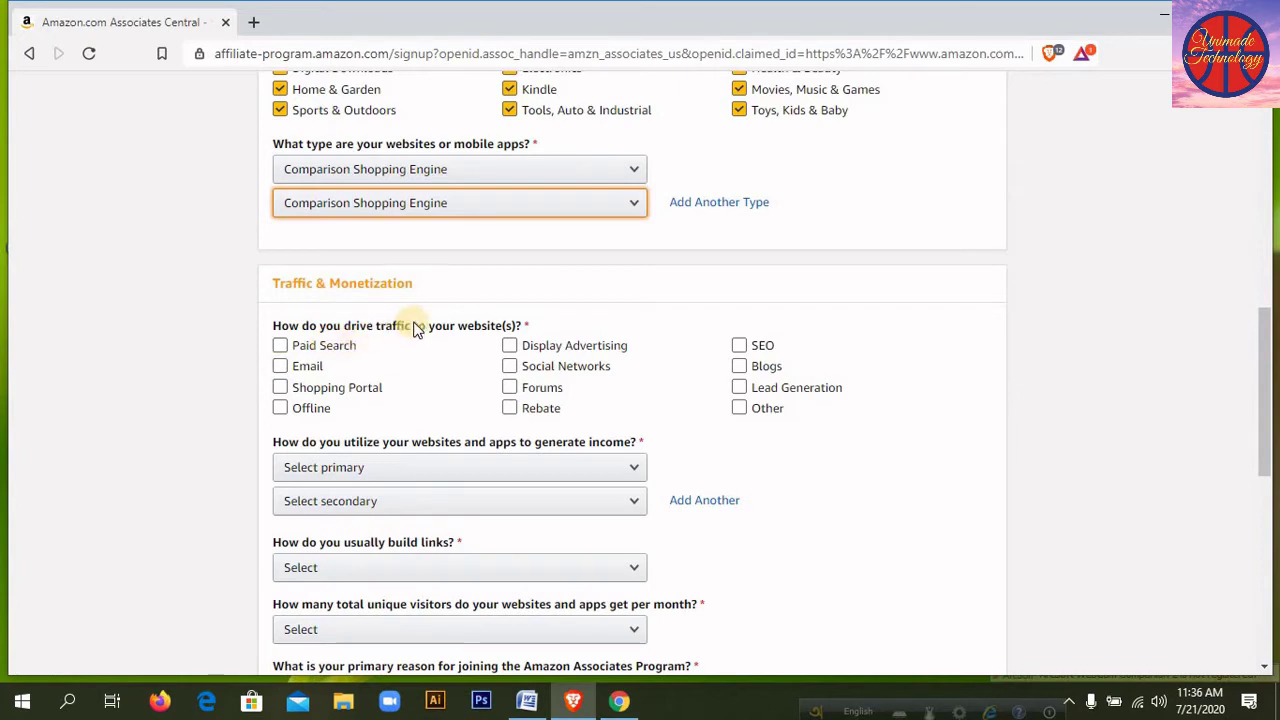
left_click(323, 345)
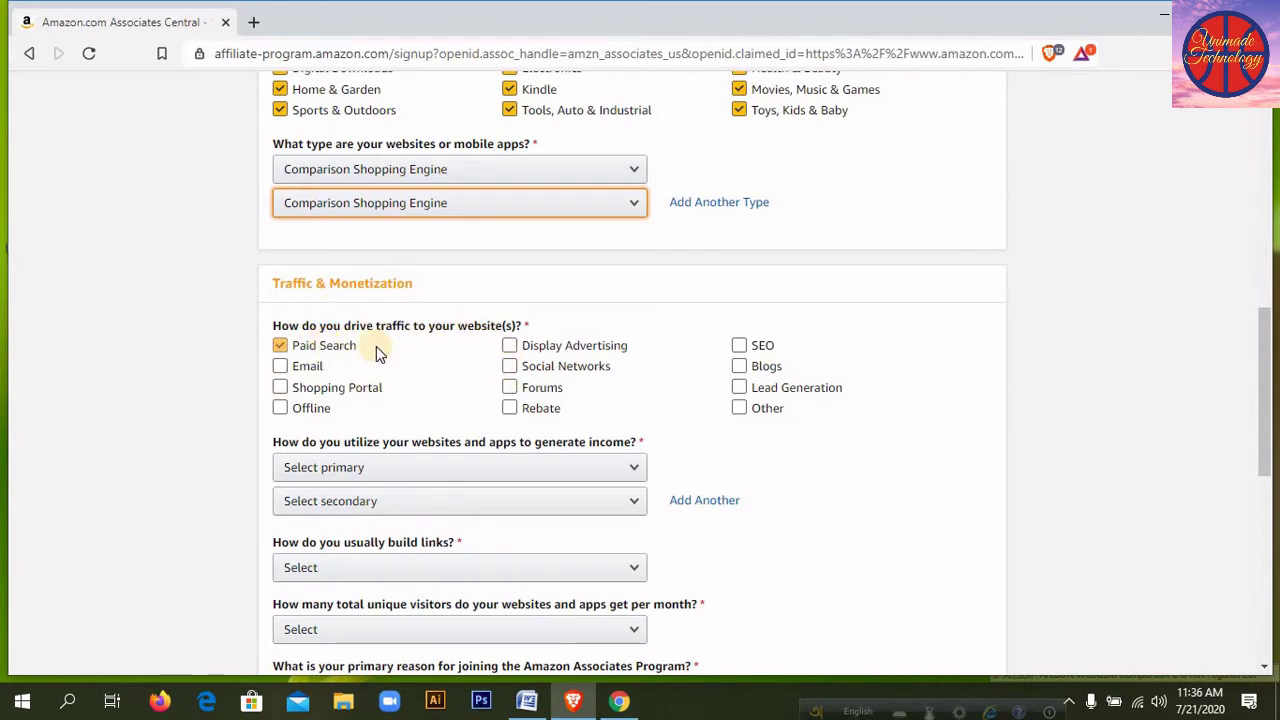
left_click(280, 367)
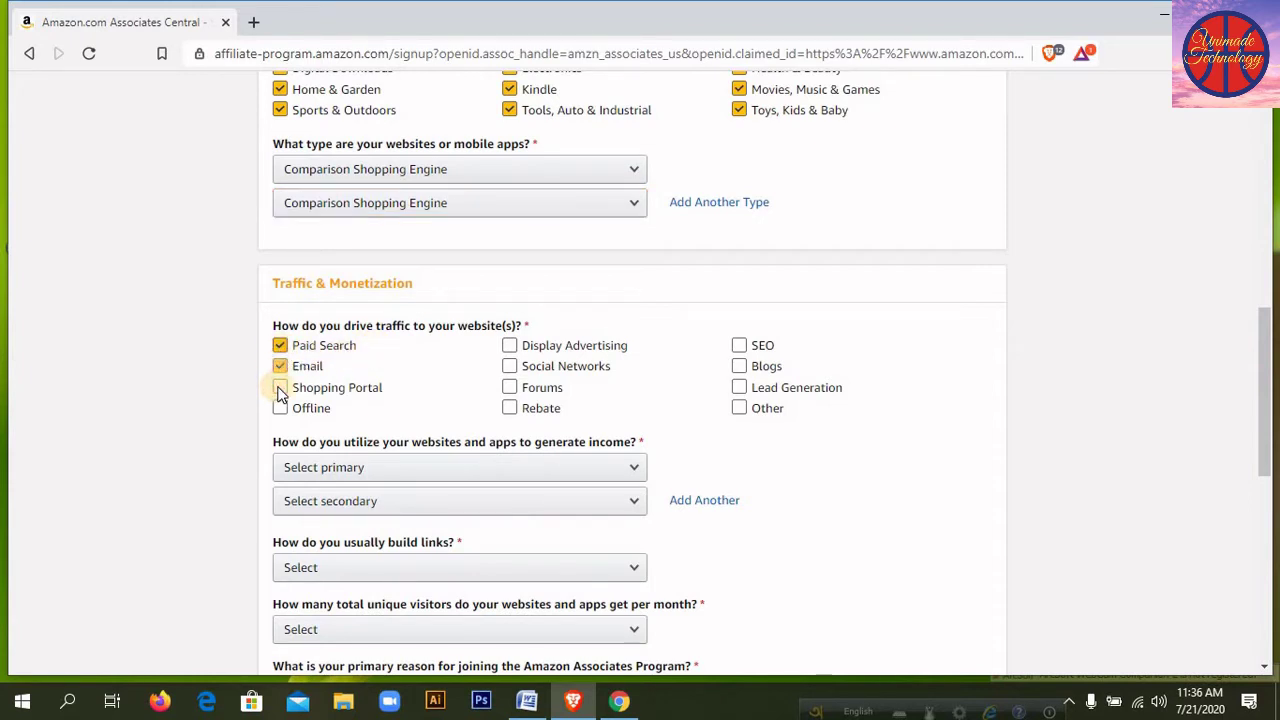
left_click(280, 388)
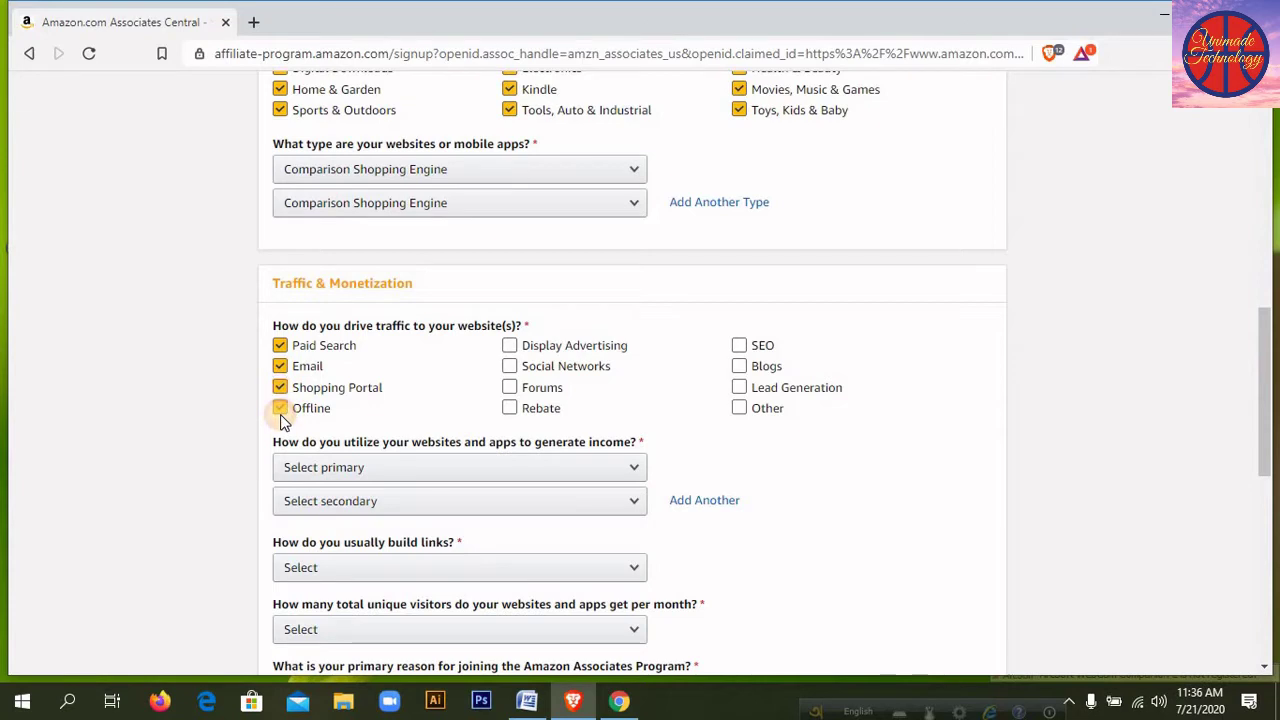
left_click(280, 408)
left_click(510, 345)
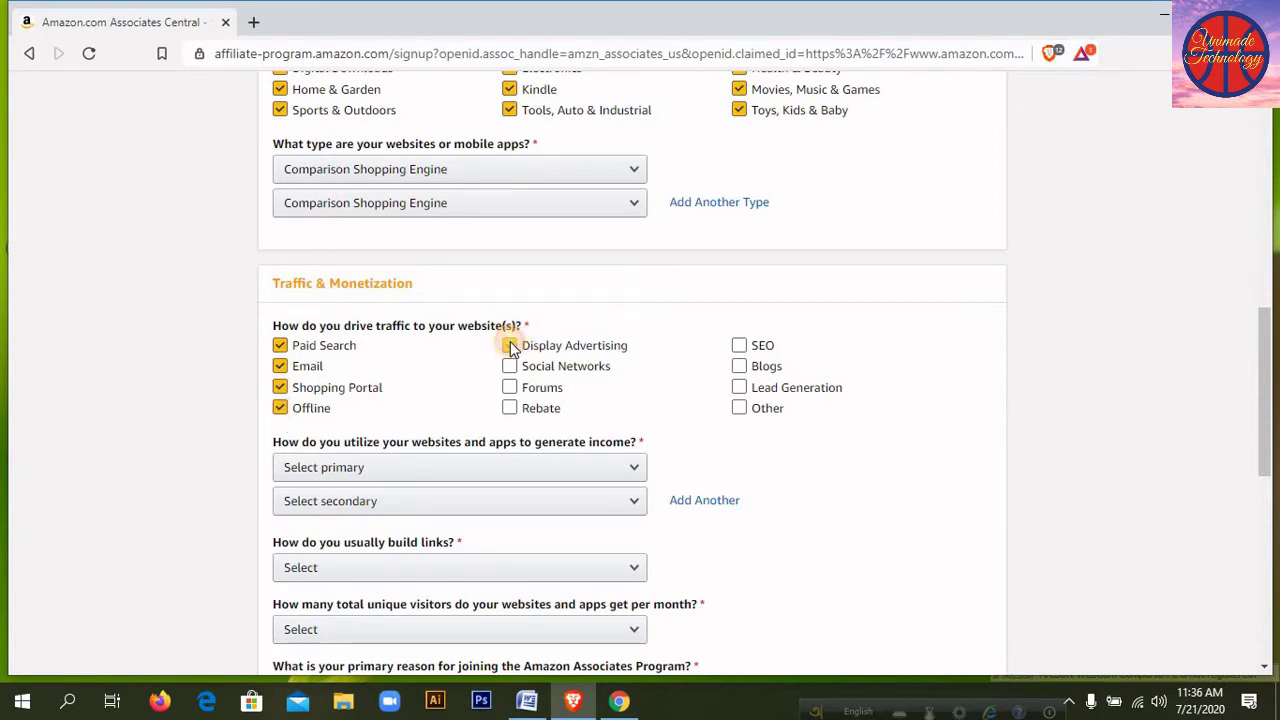
left_click(510, 392)
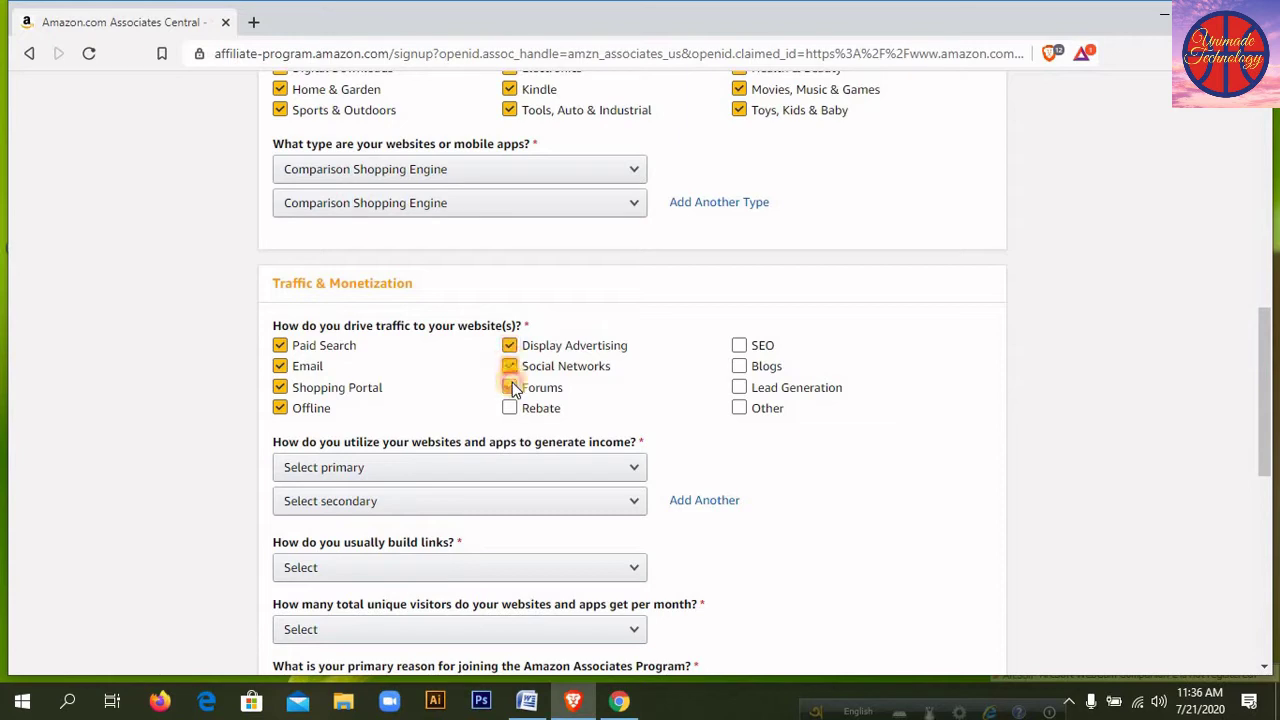
left_click(510, 387)
left_click(510, 408)
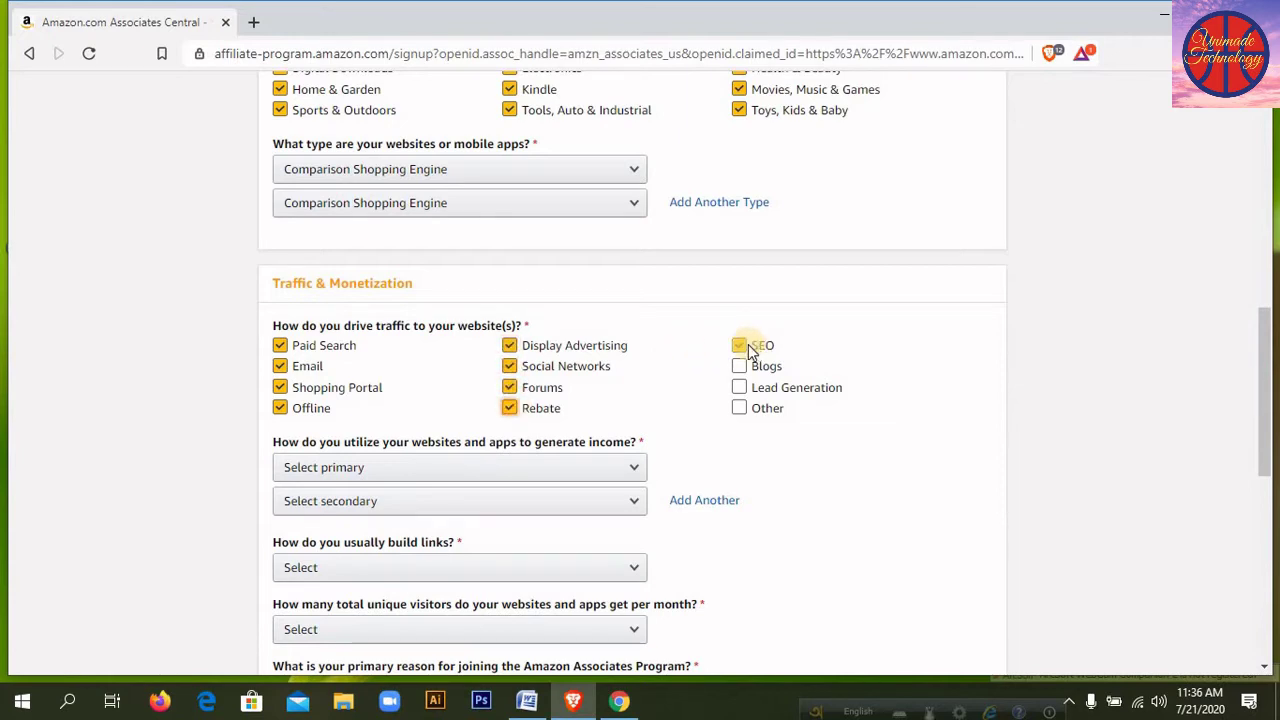
left_click_drag(741, 370, 739, 387)
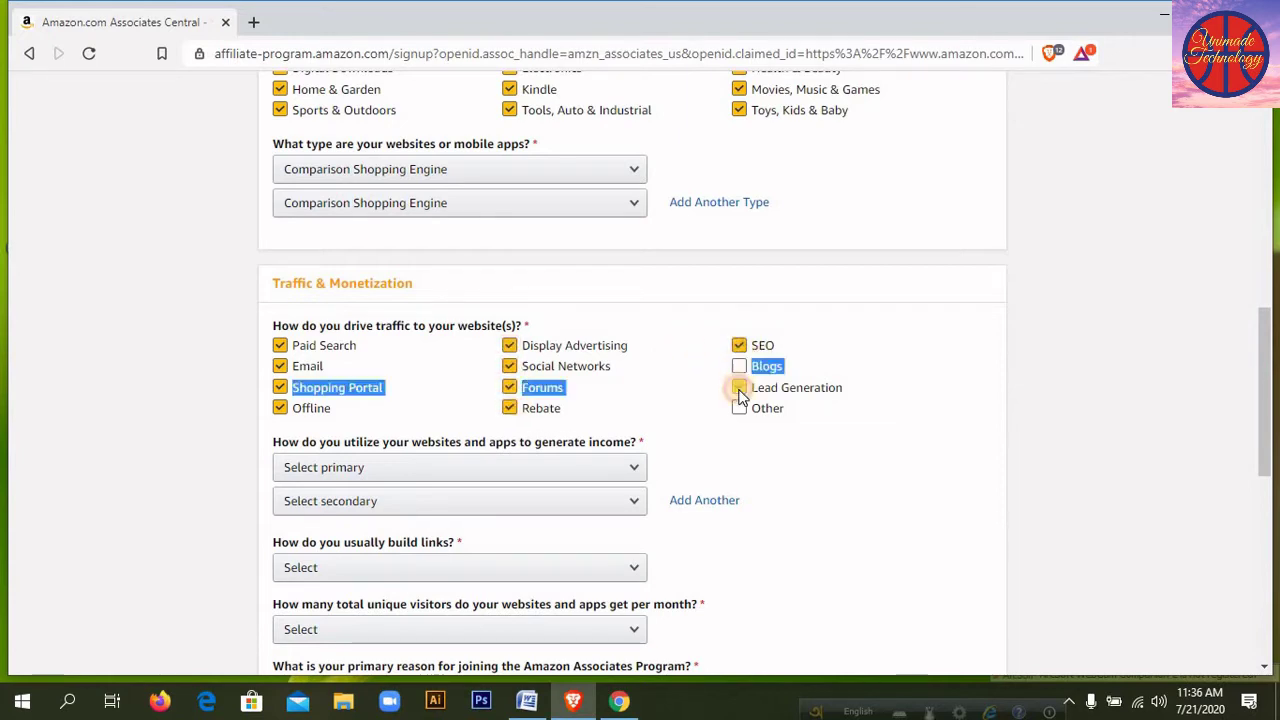
left_click(739, 387)
left_click(740, 408)
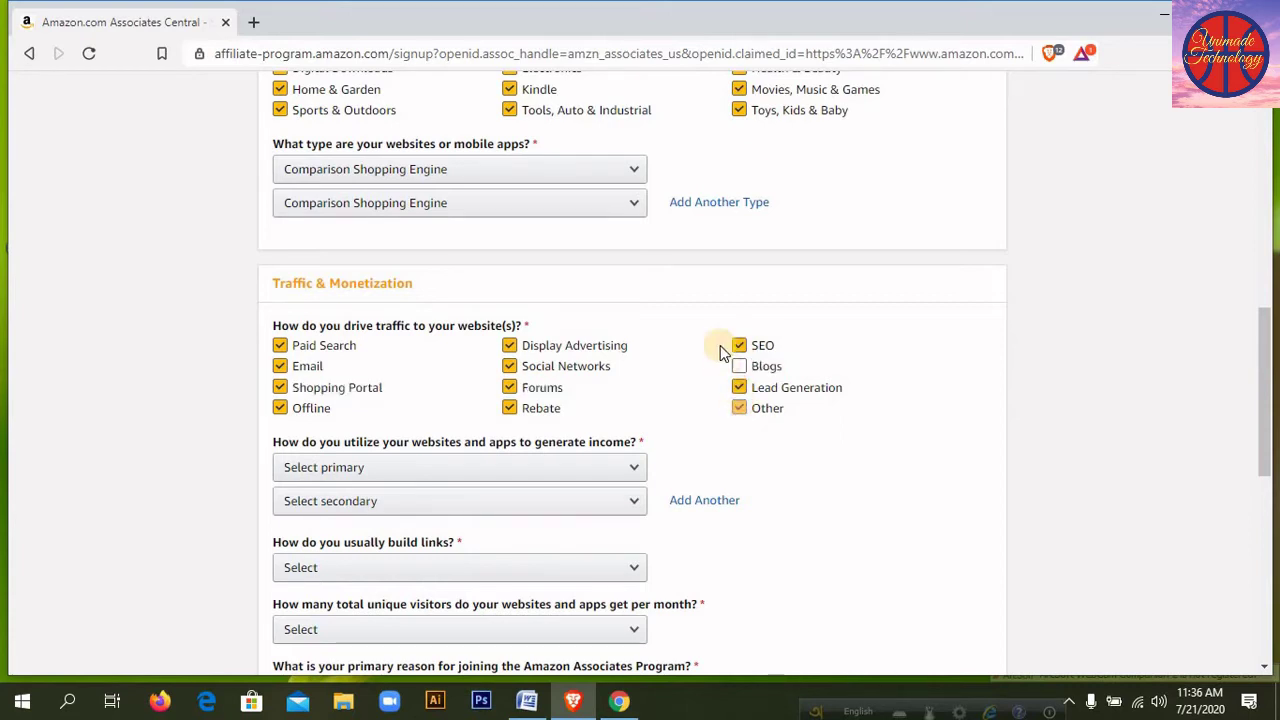
left_click(739, 367)
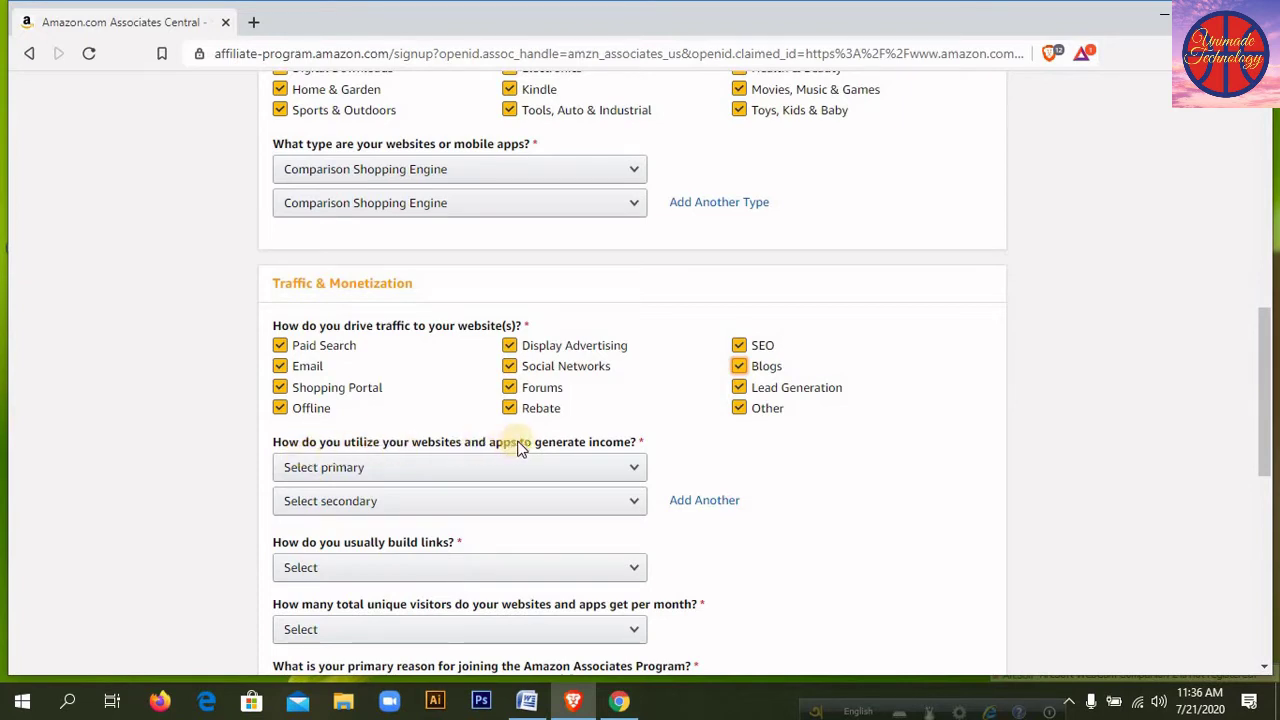
- Choose Display Advertising as both the primary and secondary way the websites generate income
left_click(636, 470)
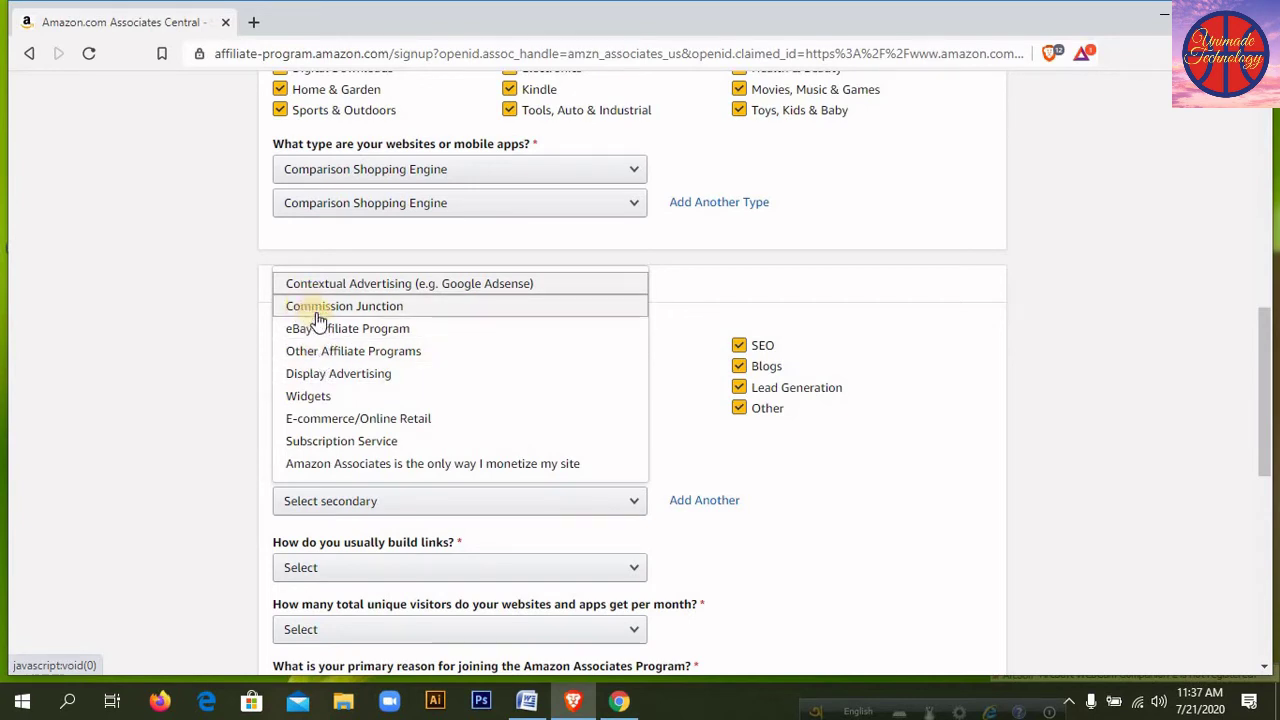
left_click(330, 375)
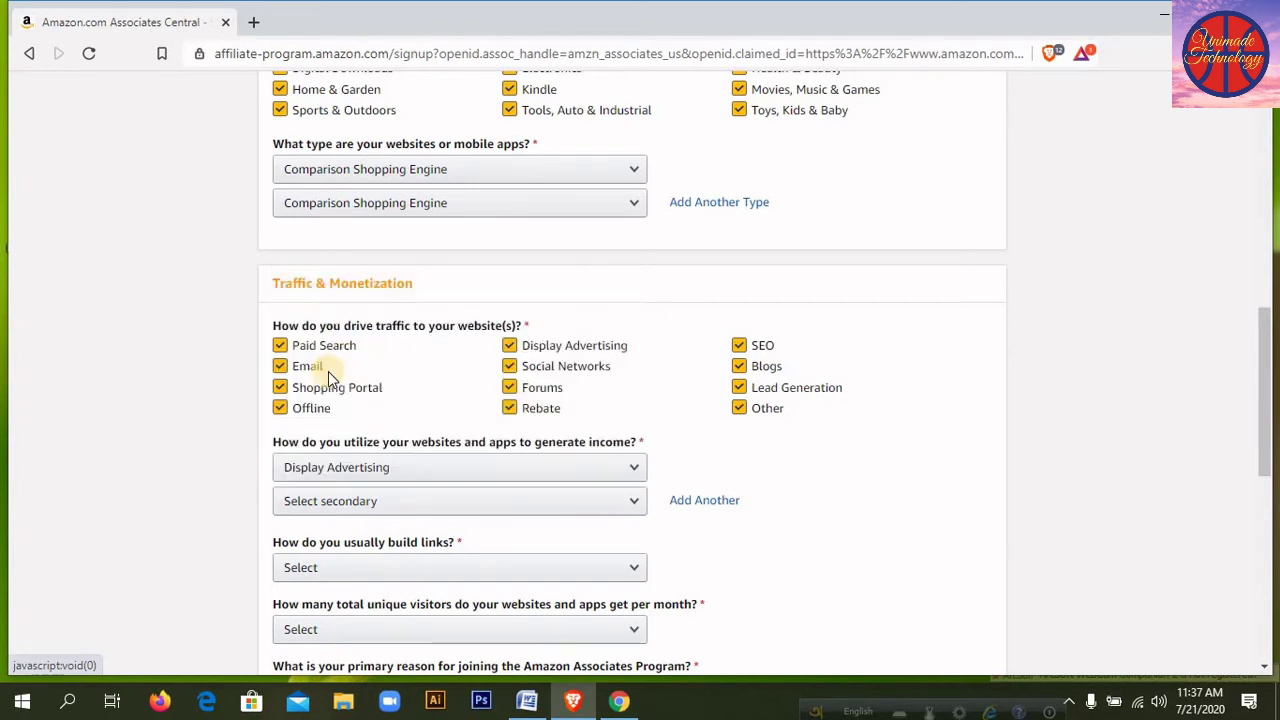
left_click(633, 503)
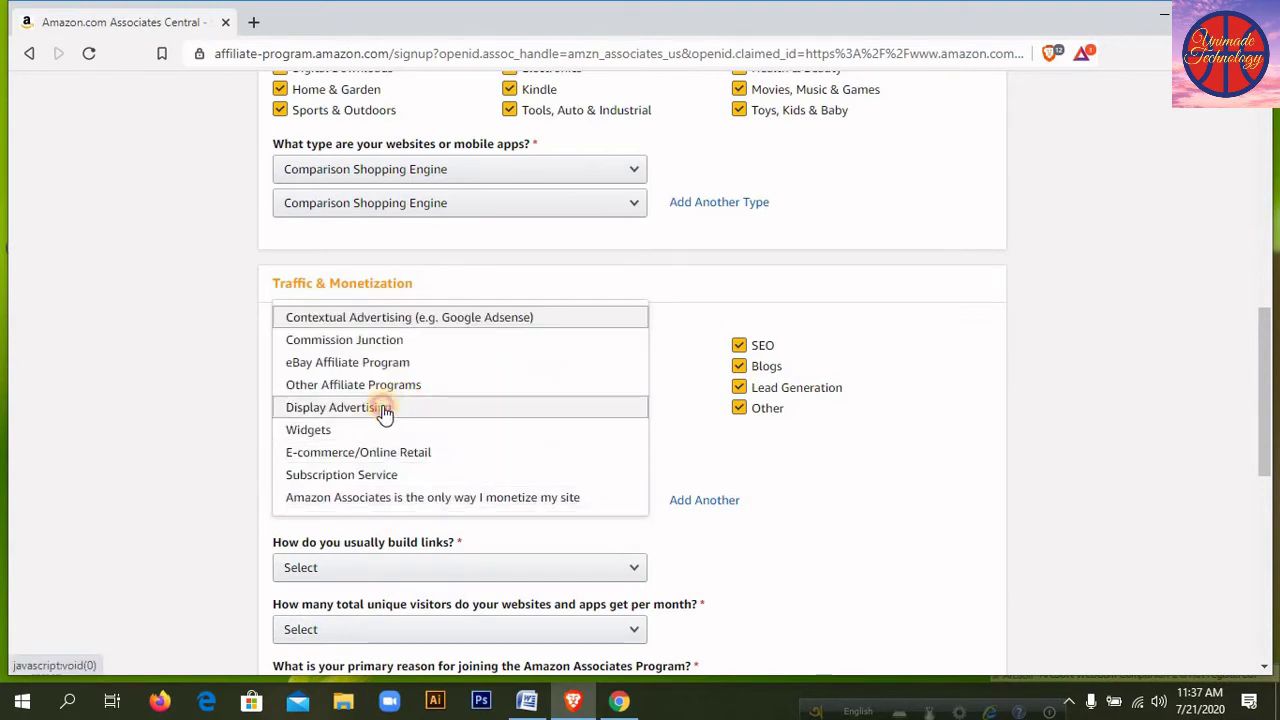
left_click(385, 411)
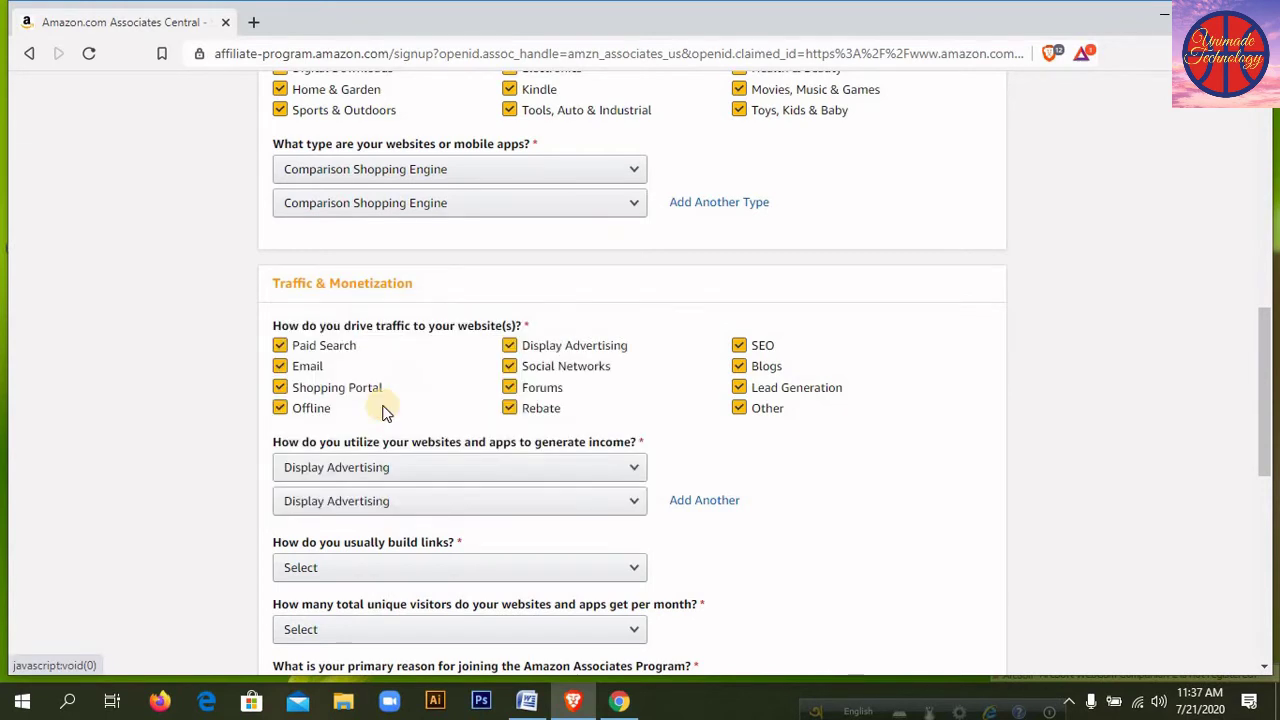
- Choose Content Management System as the usual link-building method and Over 500,000 as the monthly unique visitors
left_click(1264, 665)
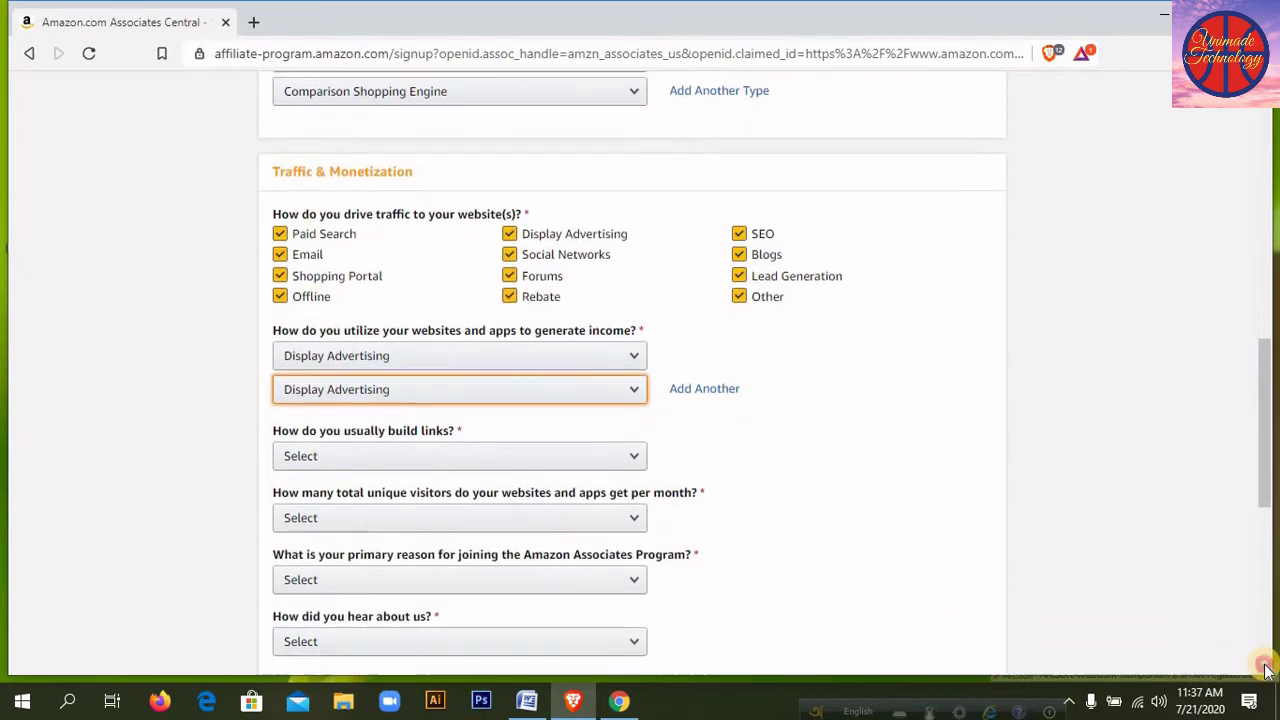
left_click(1265, 668)
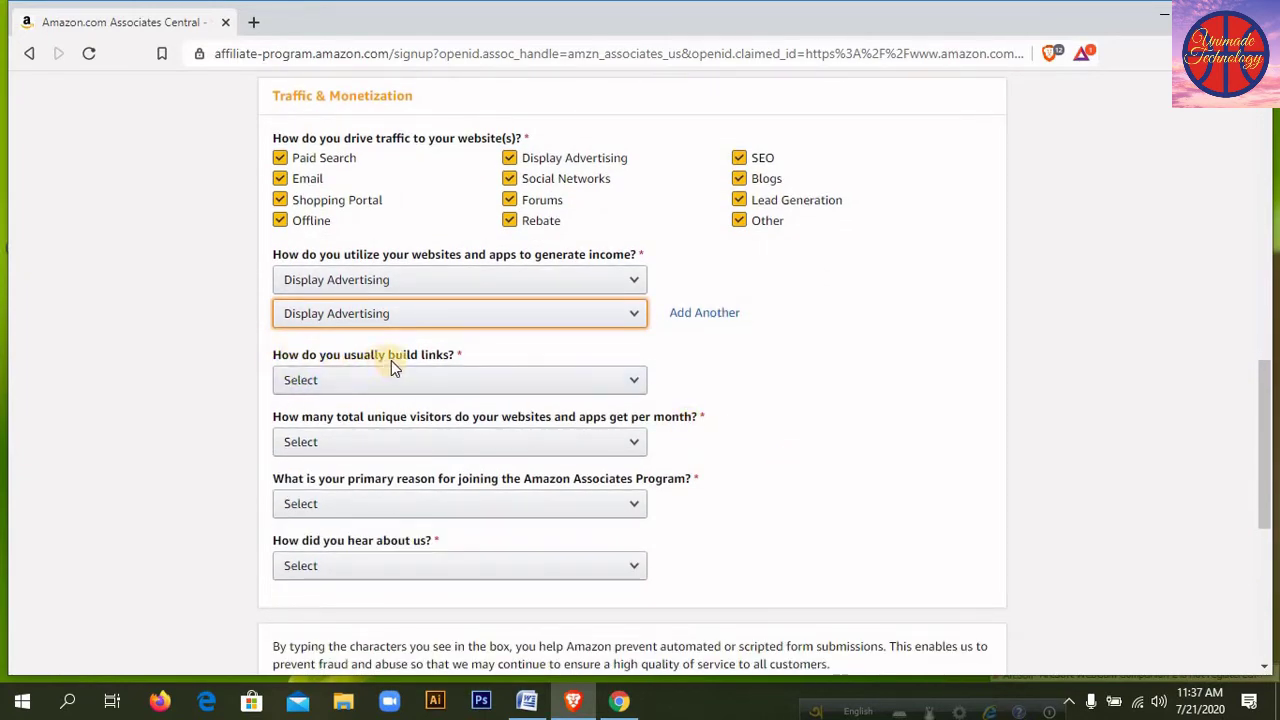
left_click(628, 386)
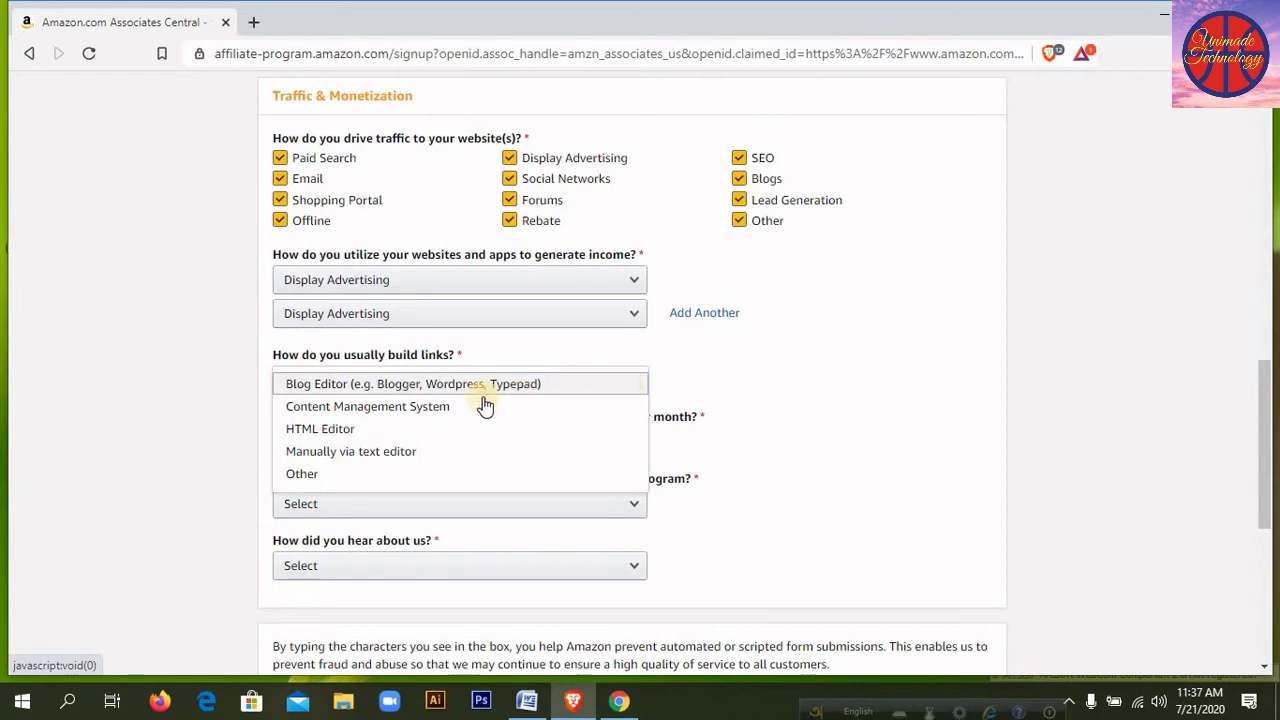
left_click(446, 408)
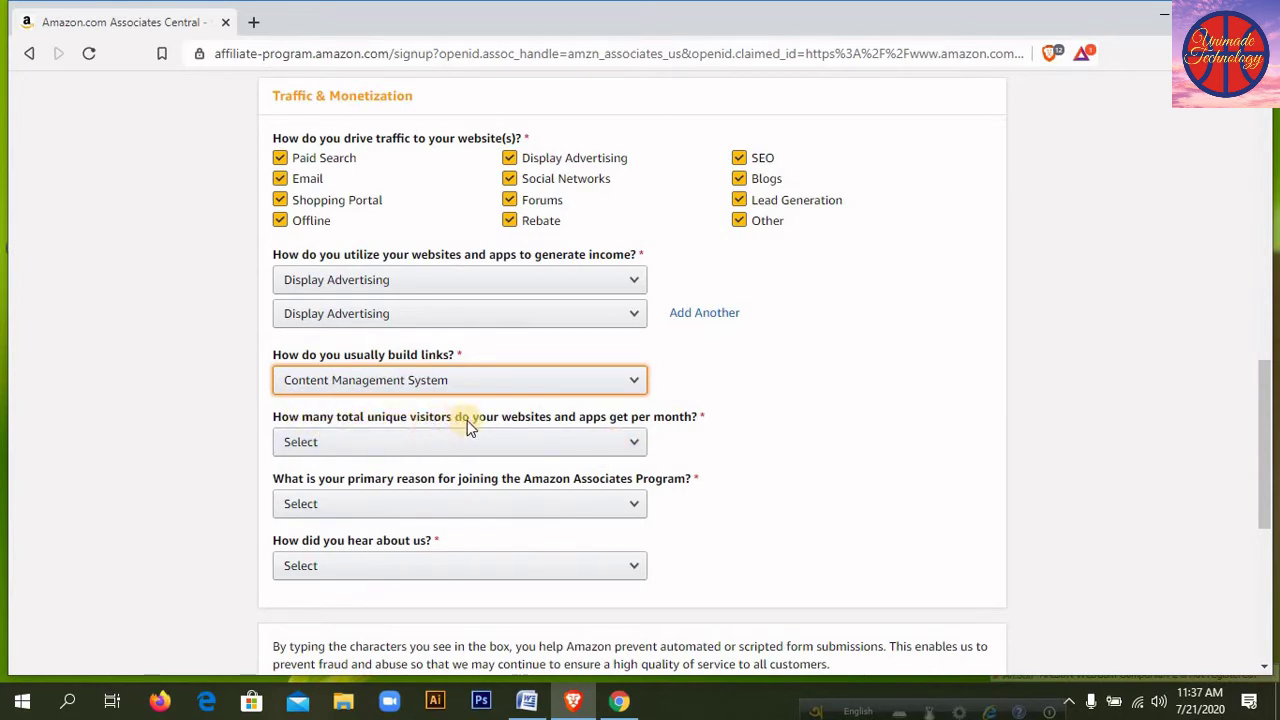
left_click(637, 442)
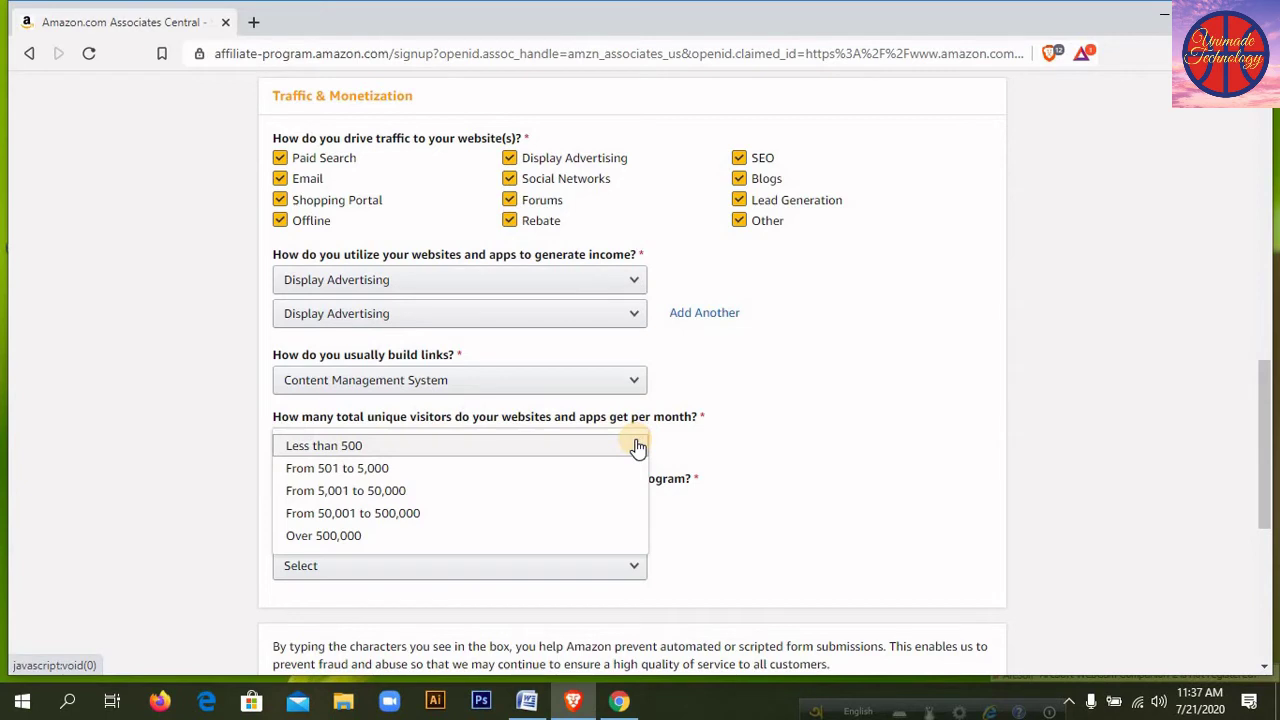
left_click(322, 538)
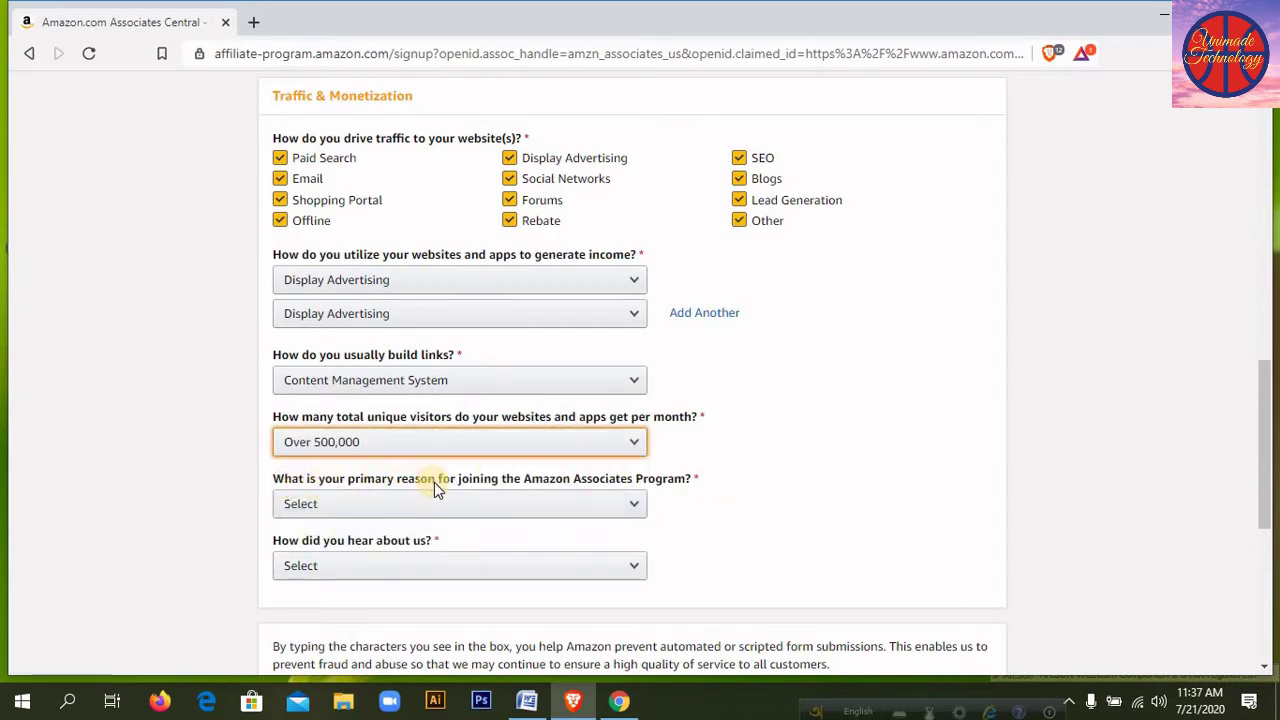
- Choose To monetize my site as the primary reason for joining and Online Search as how the program was heard about
left_click(638, 505)
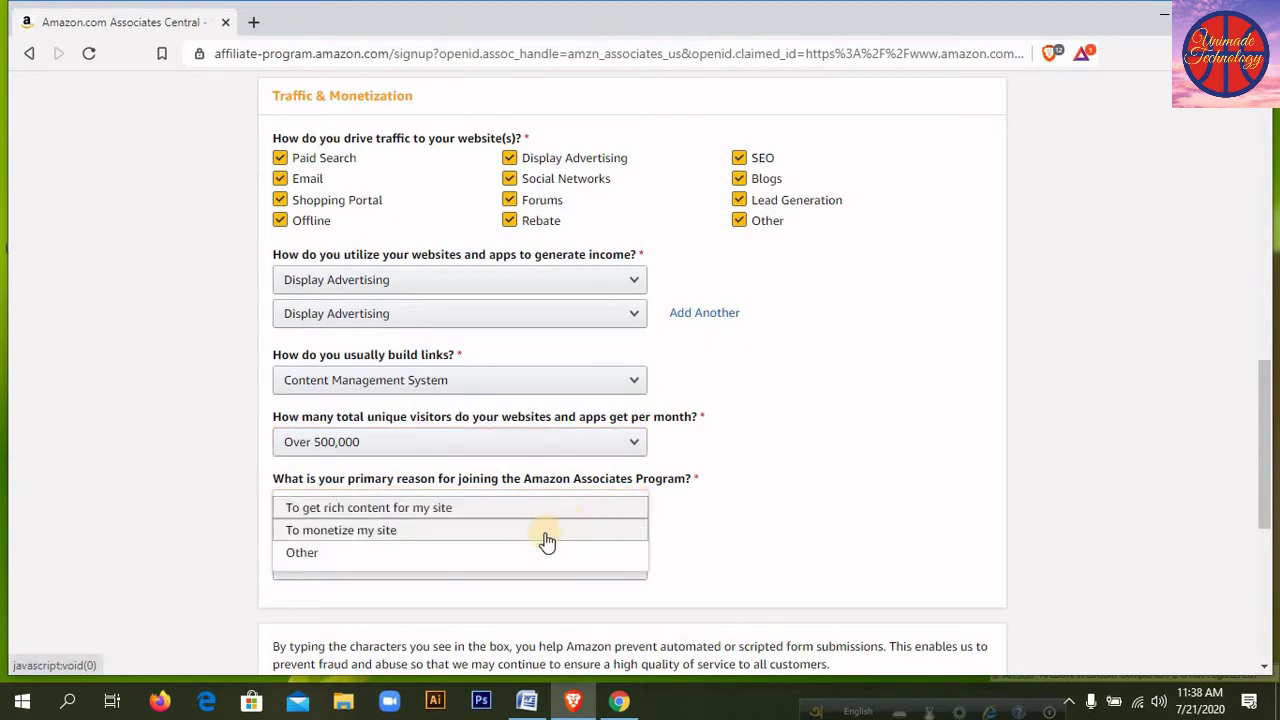
left_click(494, 530)
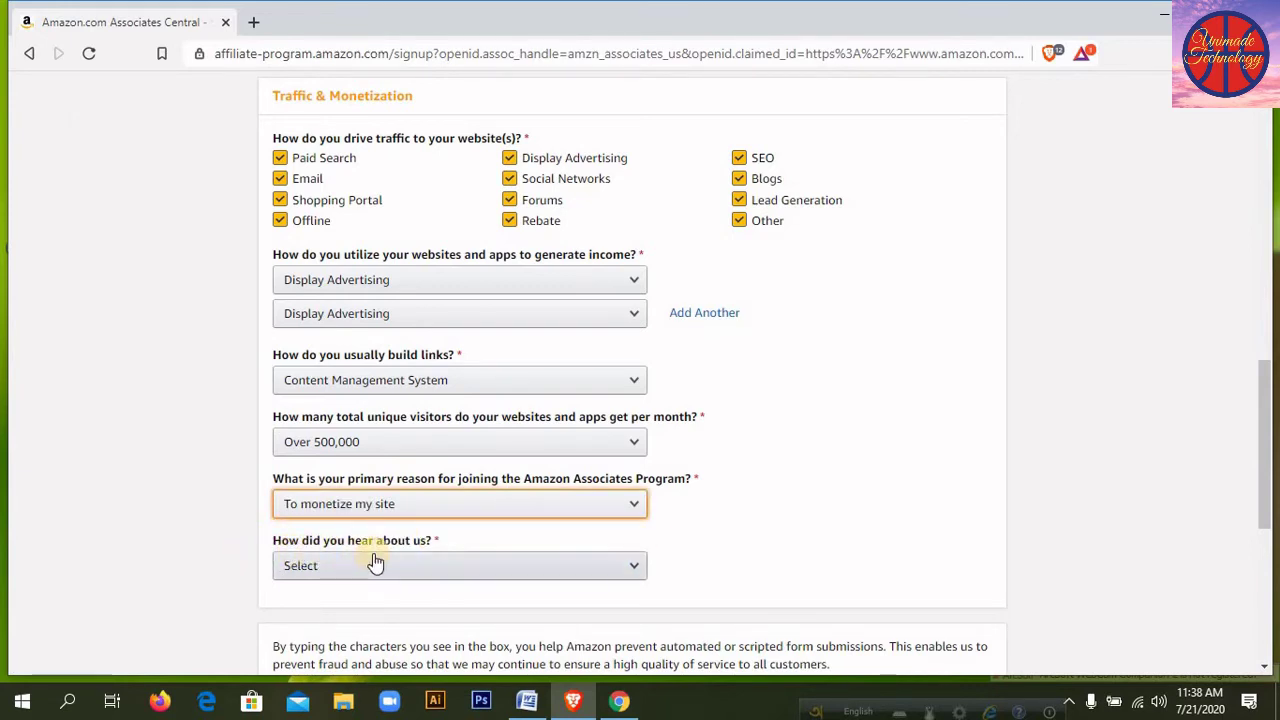
left_click(635, 572)
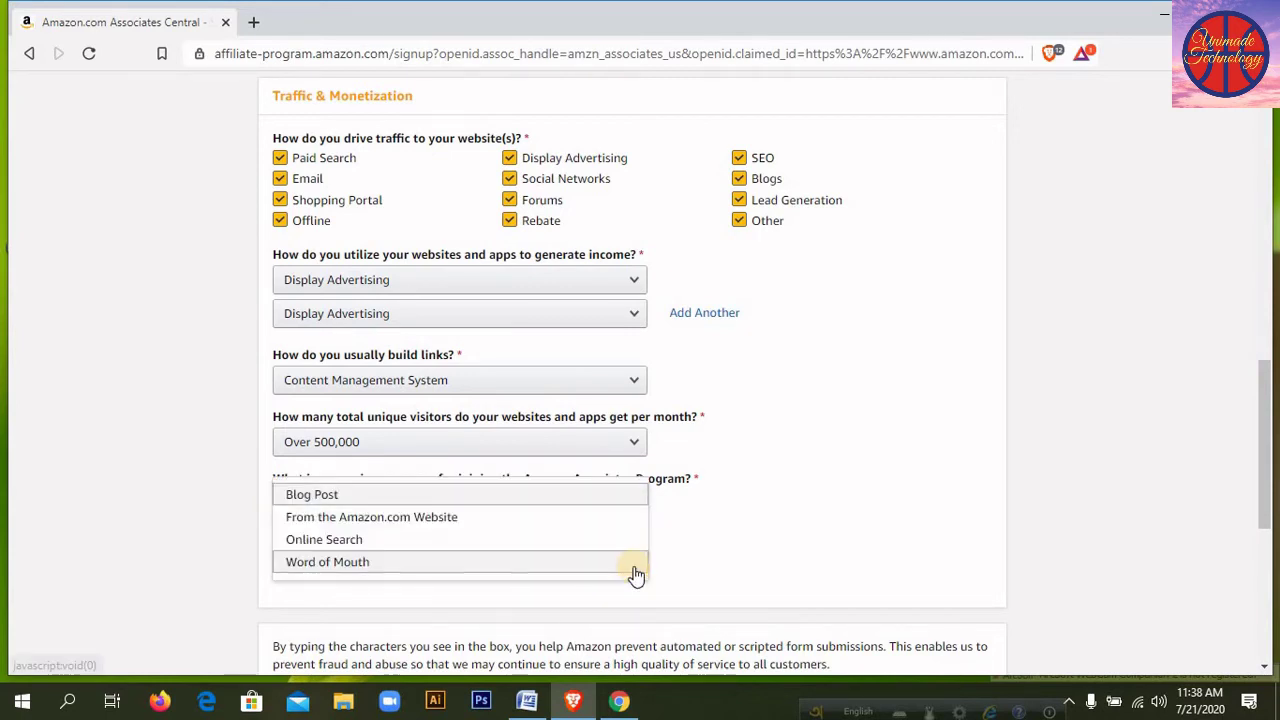
left_click(471, 544)
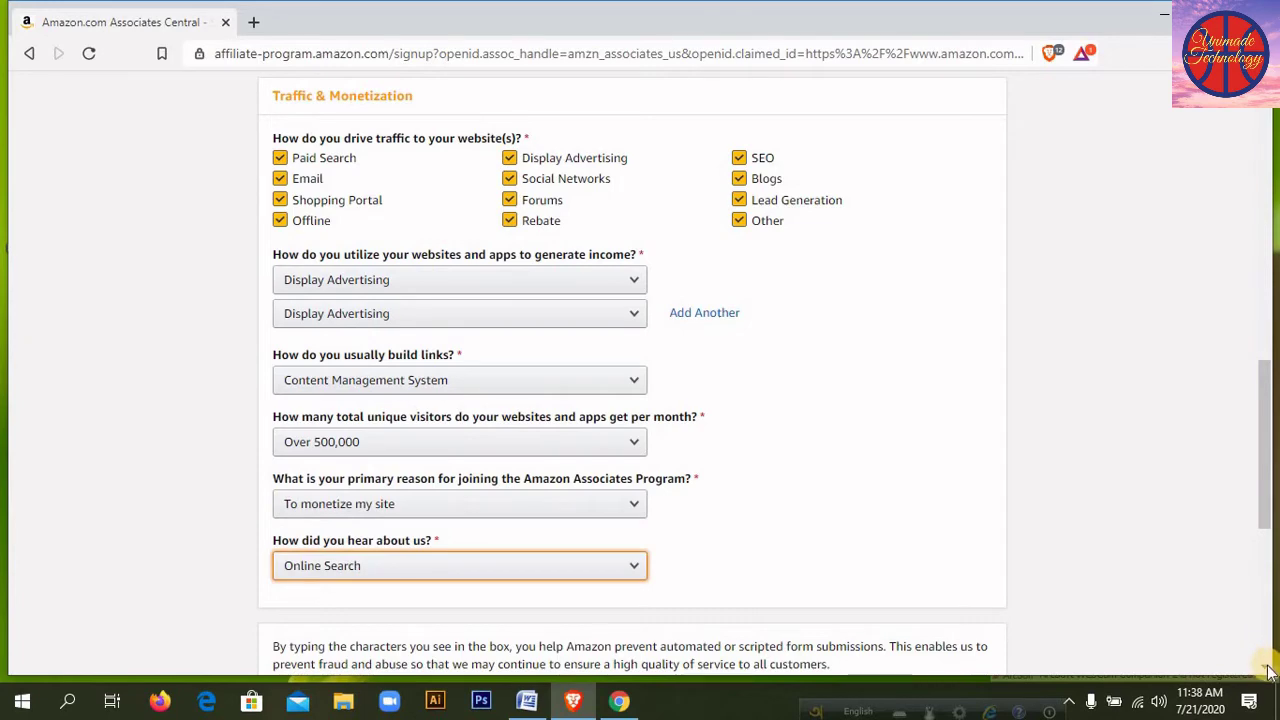
- Request a different captcha image until one loads and enter its characters in the captcha field
scroll(1268, 672, "down", 3)
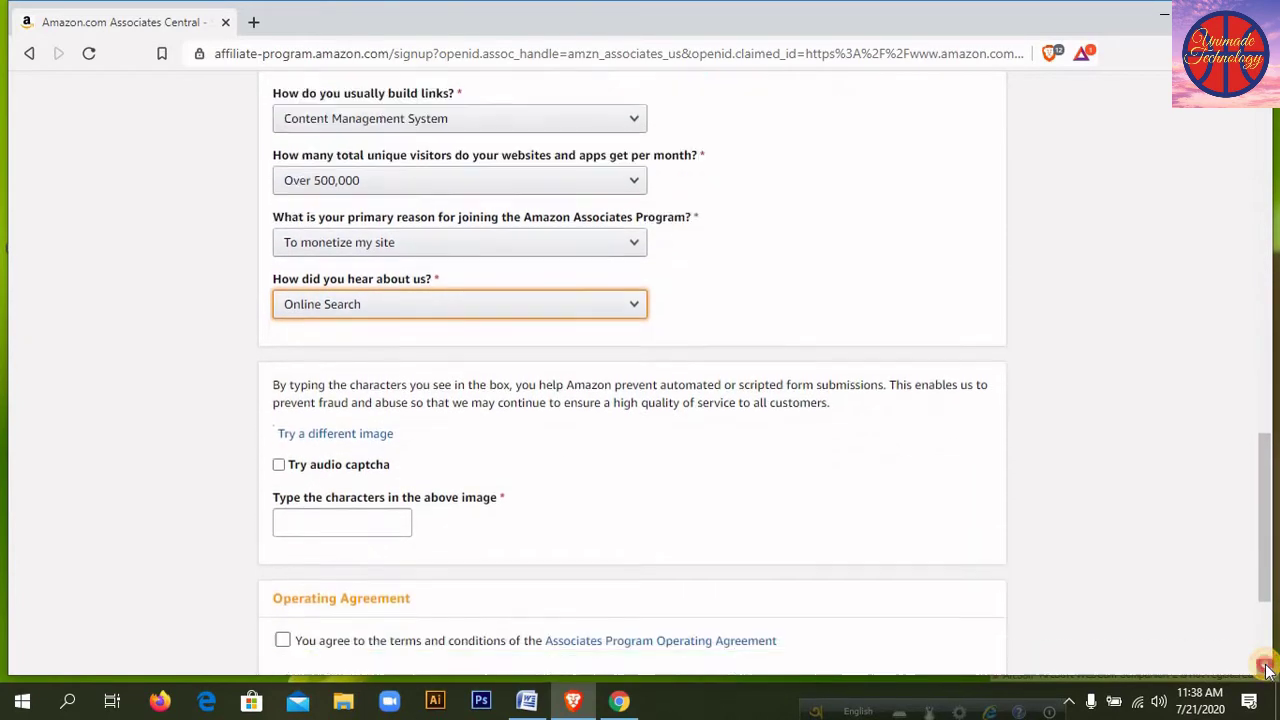
scroll(1266, 670, "down", 2)
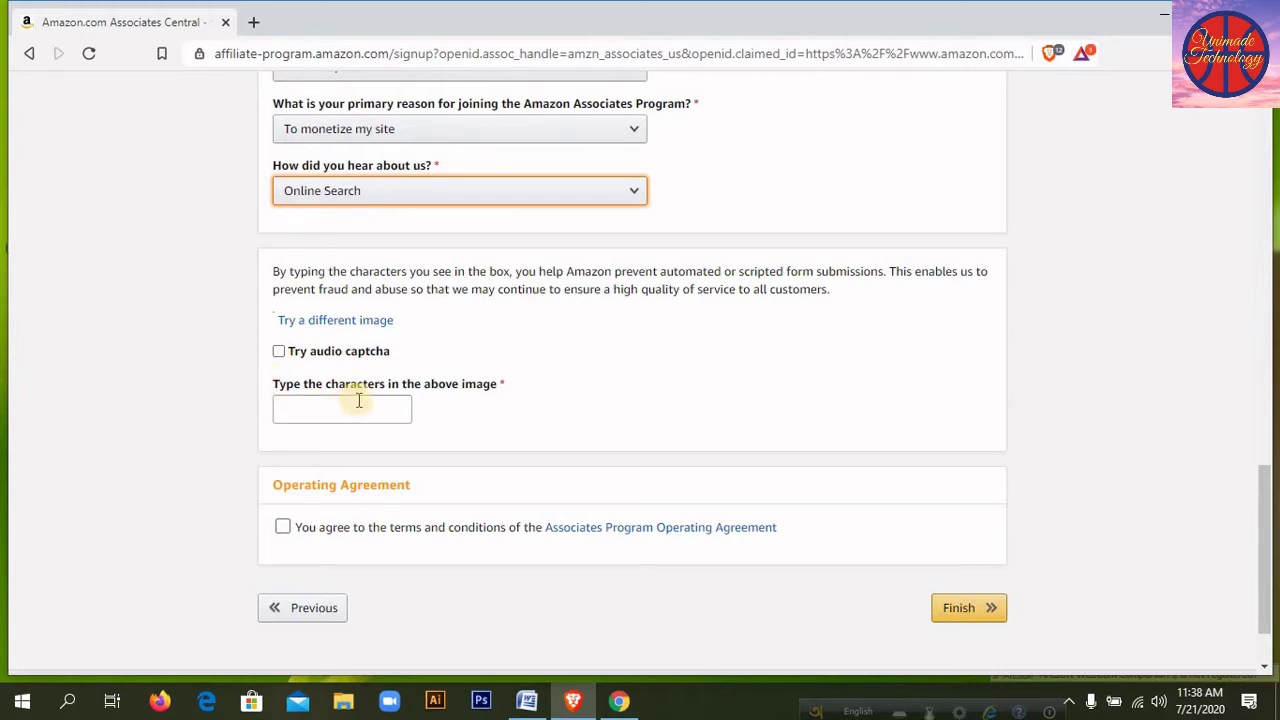
left_click(281, 353)
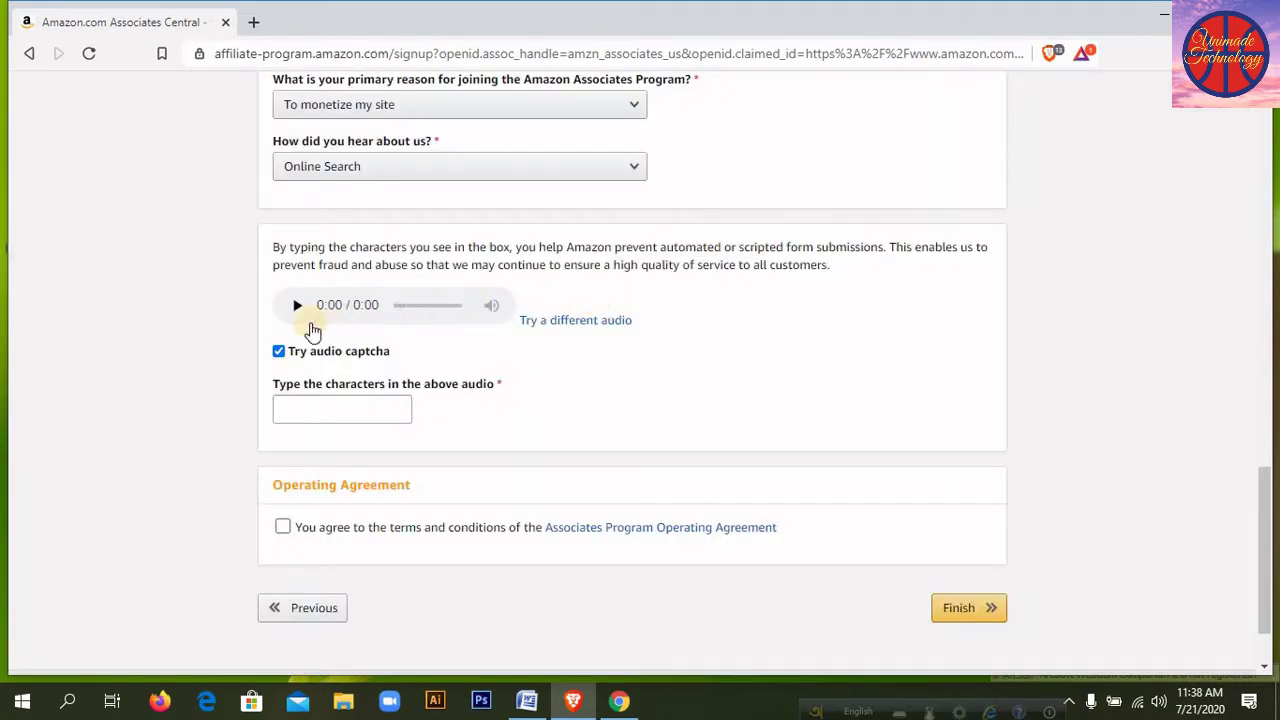
left_click(280, 355)
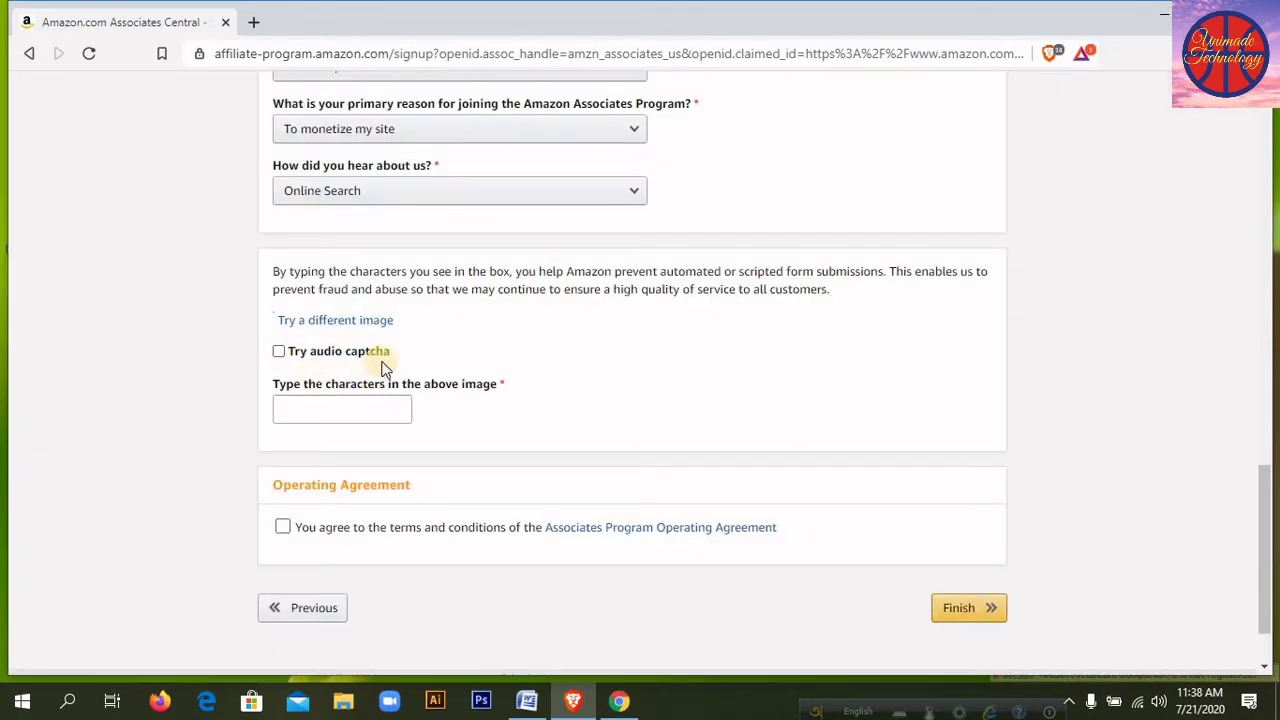
left_click(321, 318)
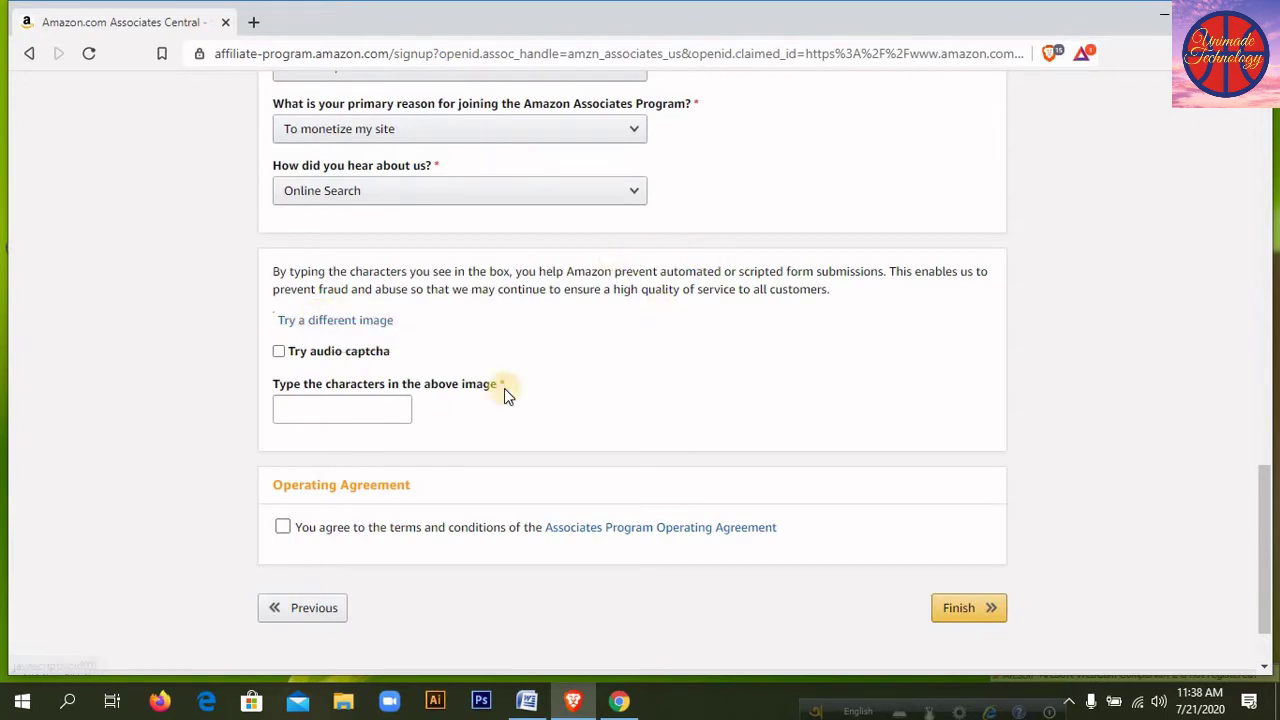
left_click(338, 420)
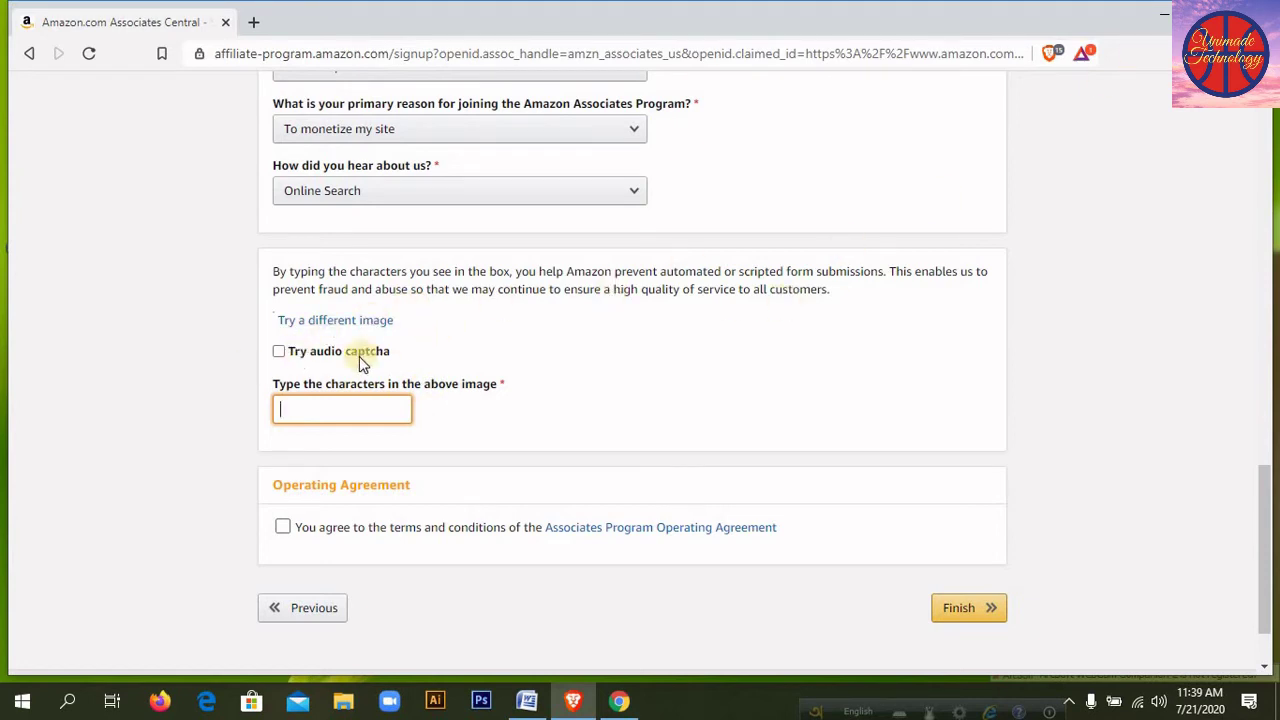
left_click(300, 322)
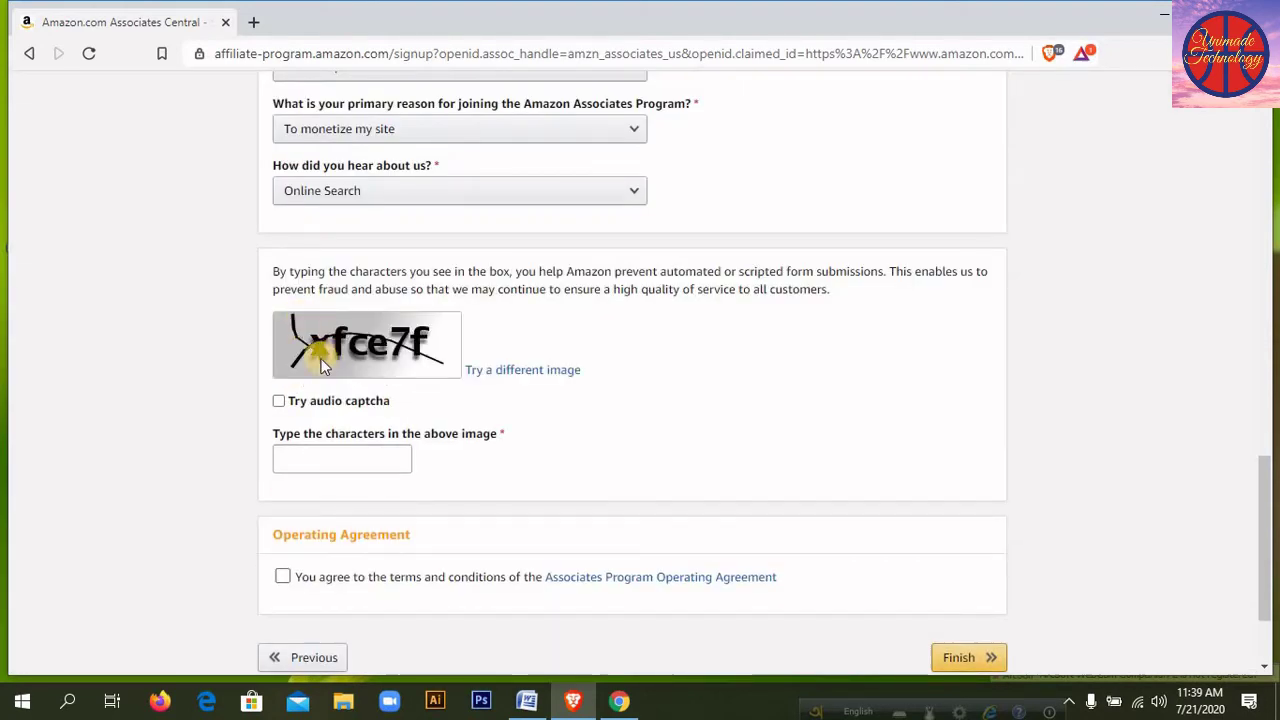
left_click(310, 455)
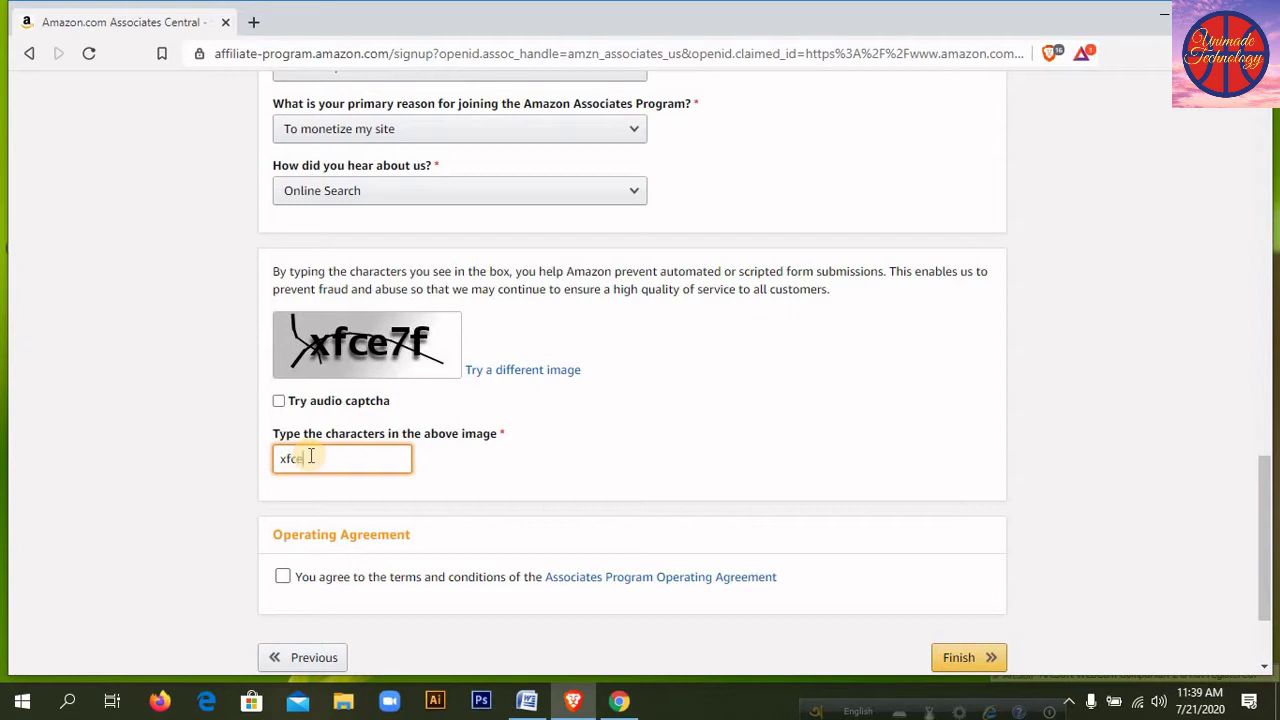
type("xfce7f")
- Agree to the Associates Program Operating Agreement and submit the completed profile
left_click(284, 579)
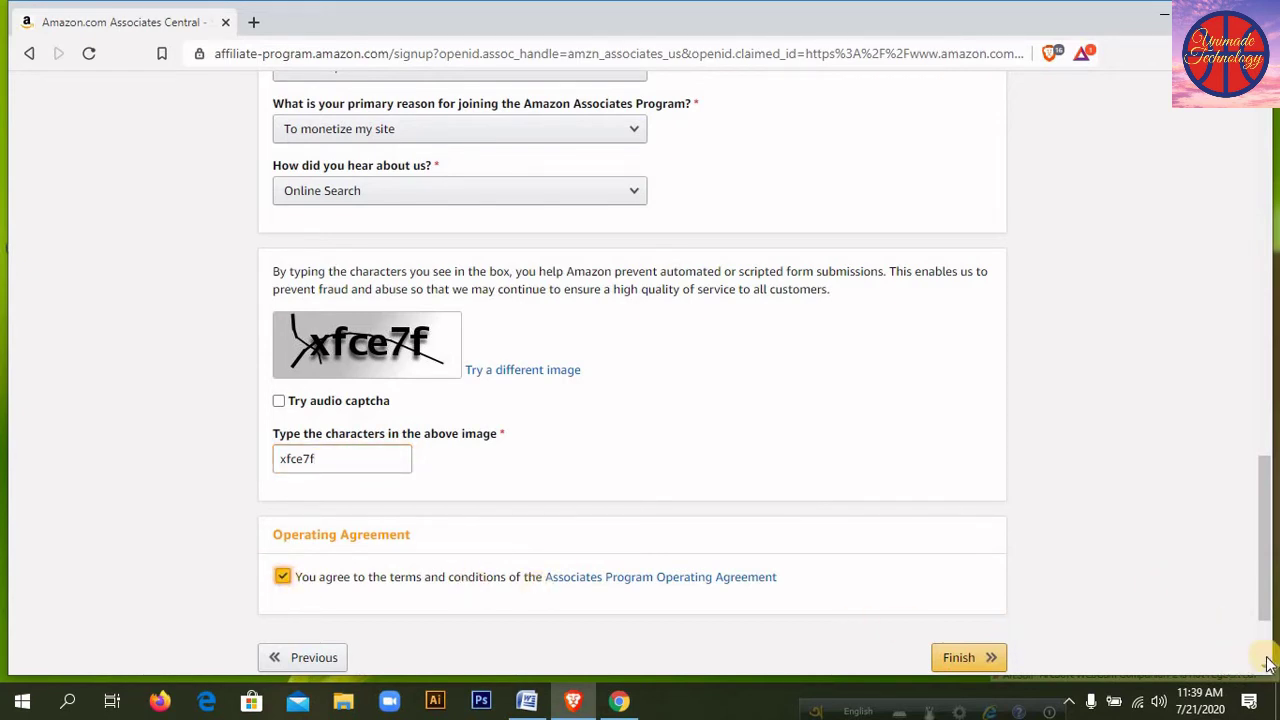
scroll(1262, 664, "down", 2)
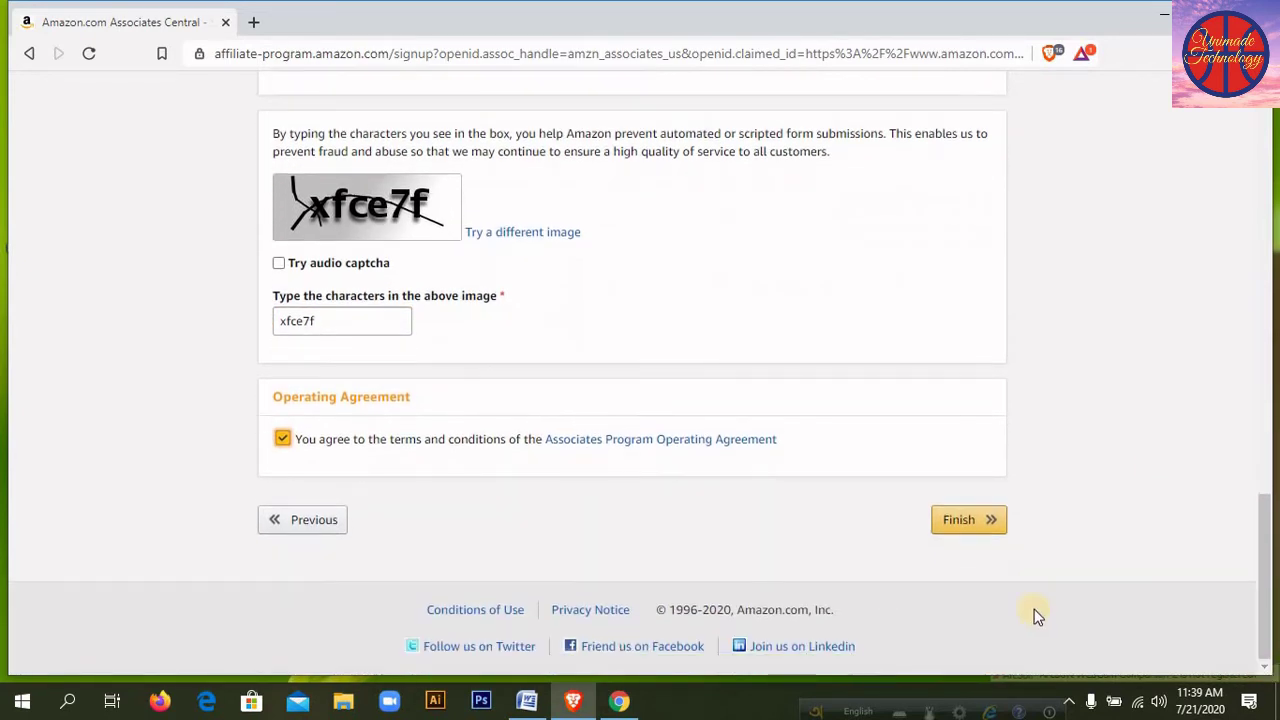
left_click(960, 520)
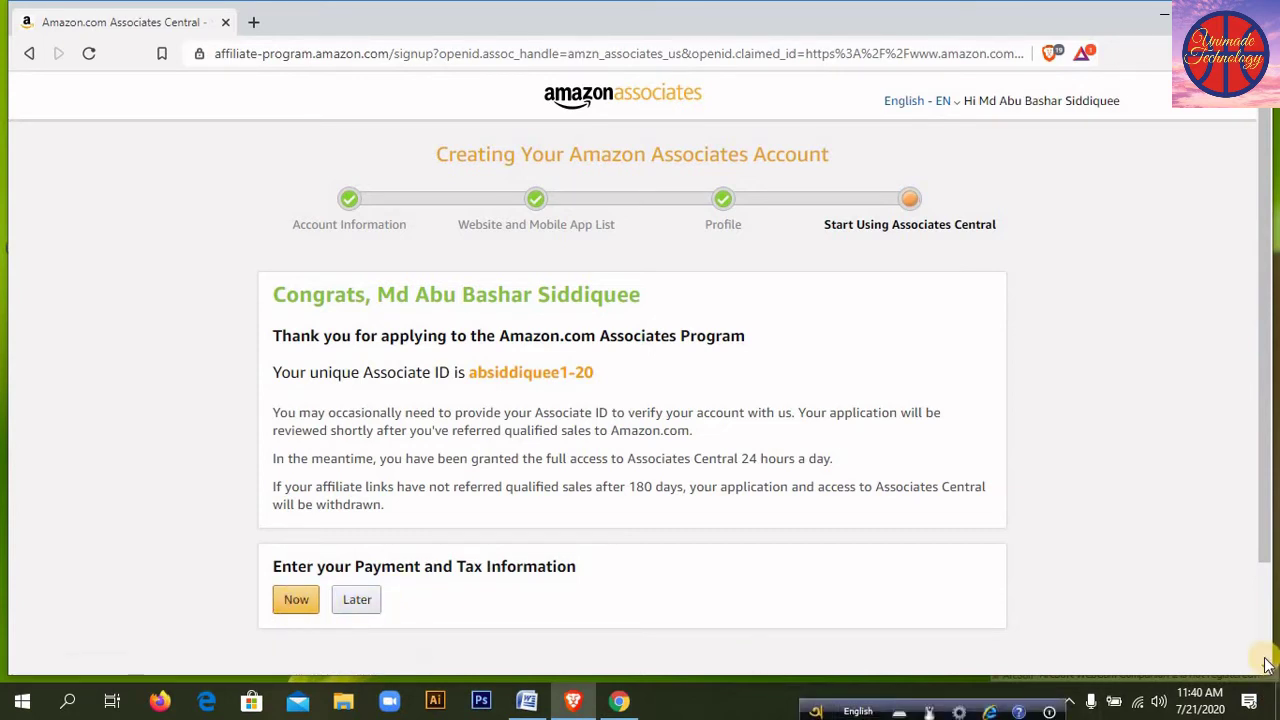
- Choose to enter the payment and tax information now
scroll(1265, 668, "down", 2)
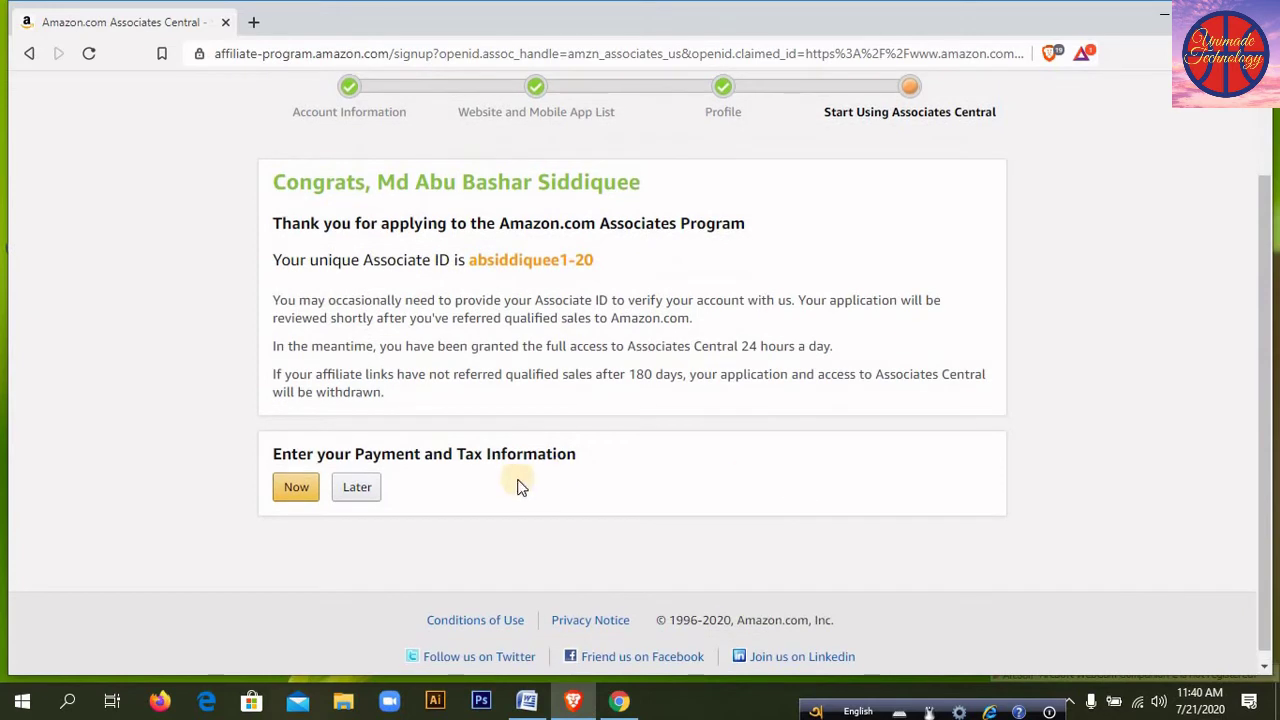
left_click(293, 489)
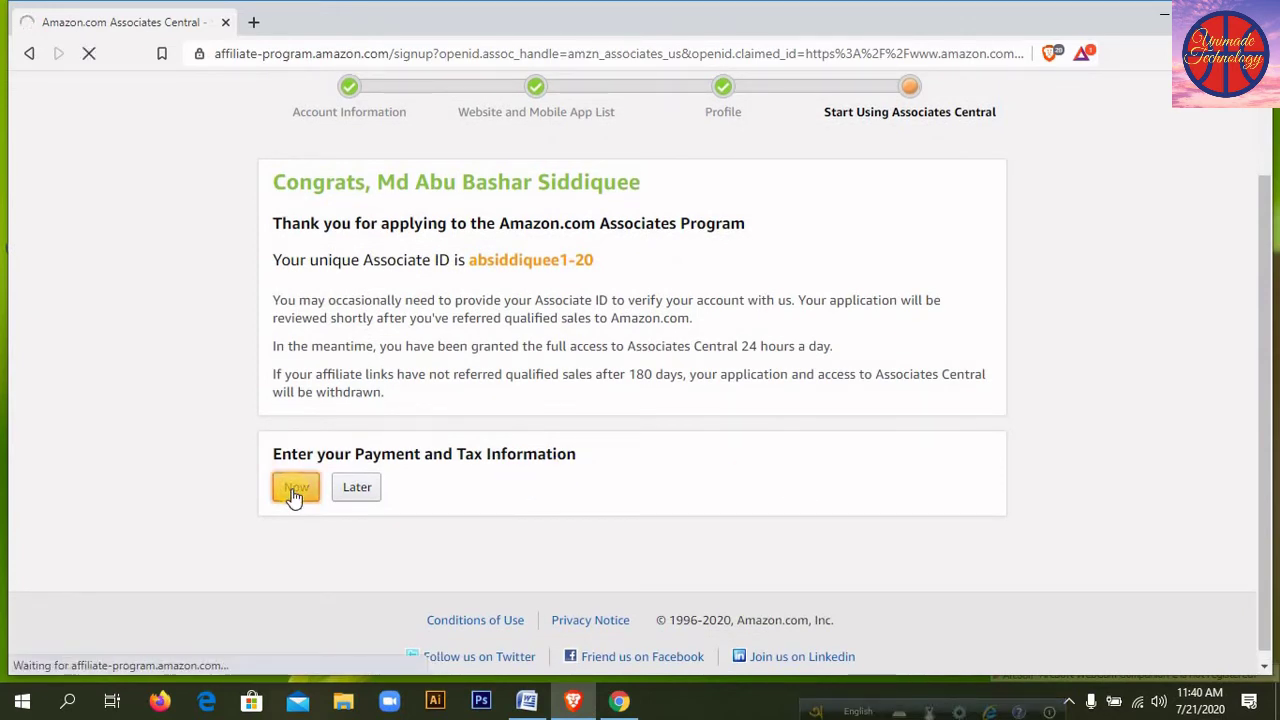